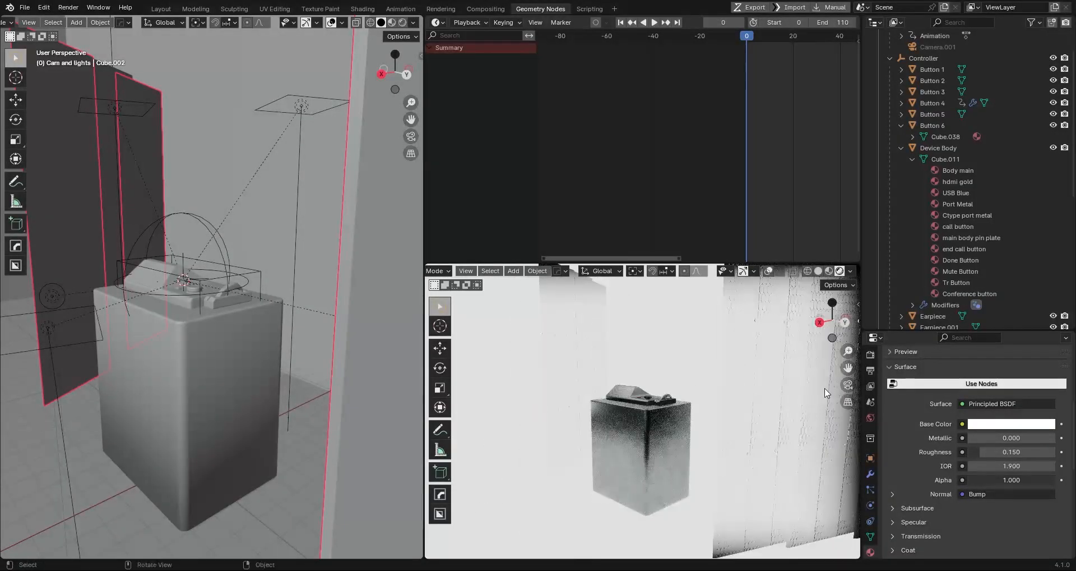
Tint the base colour of the glass panel's Principled BSDF material a pale green.
left_click(1030, 425)
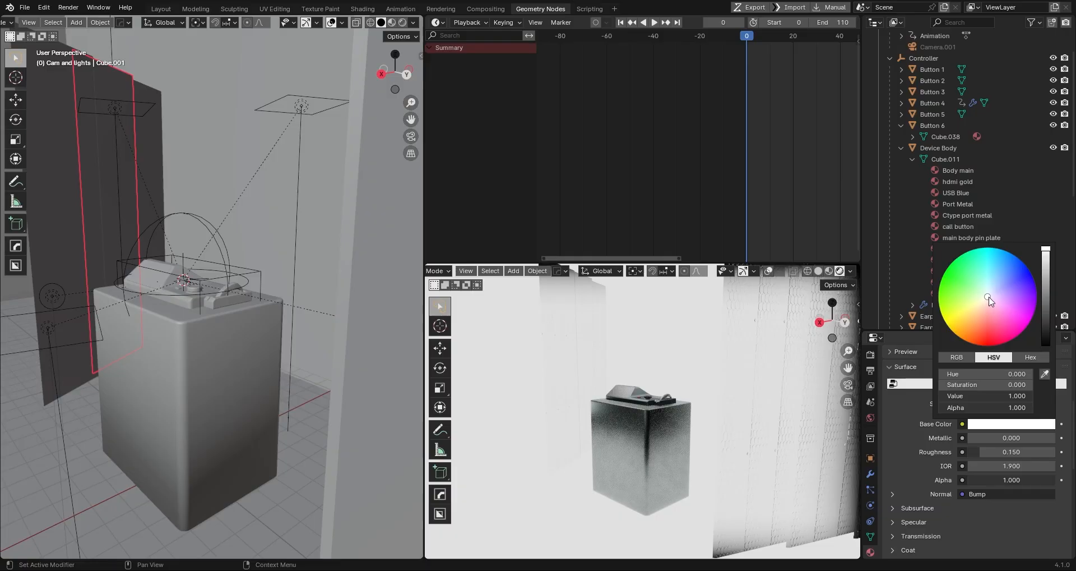
left_click_drag(990, 301, 983, 293)
middle_click_drag(593, 409, 596, 439)
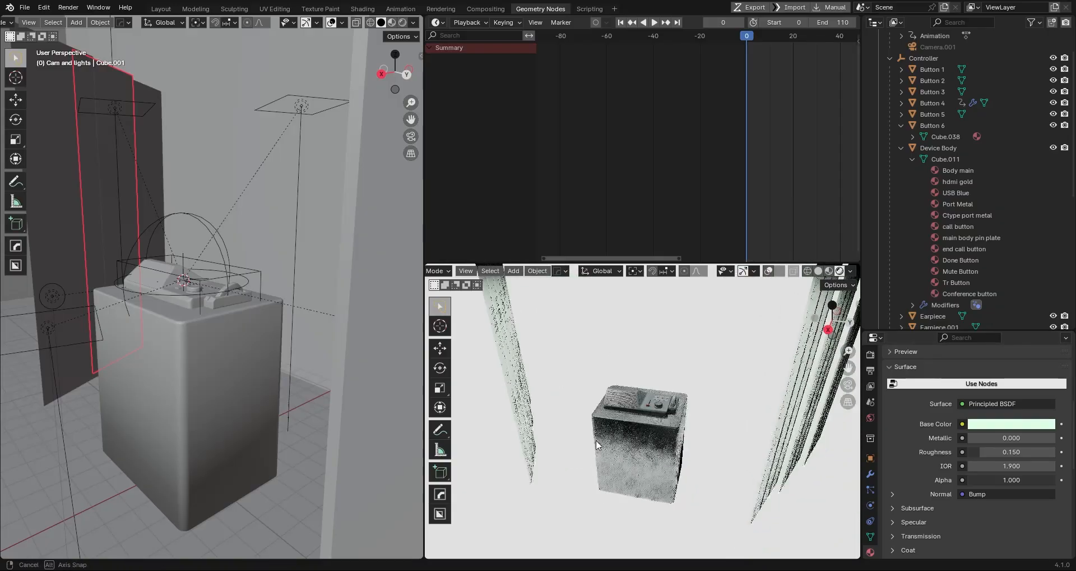
Tint the Area.001 light above the device pale green, with hue about 0.422 and saturation about 0.312.
left_click(301, 106)
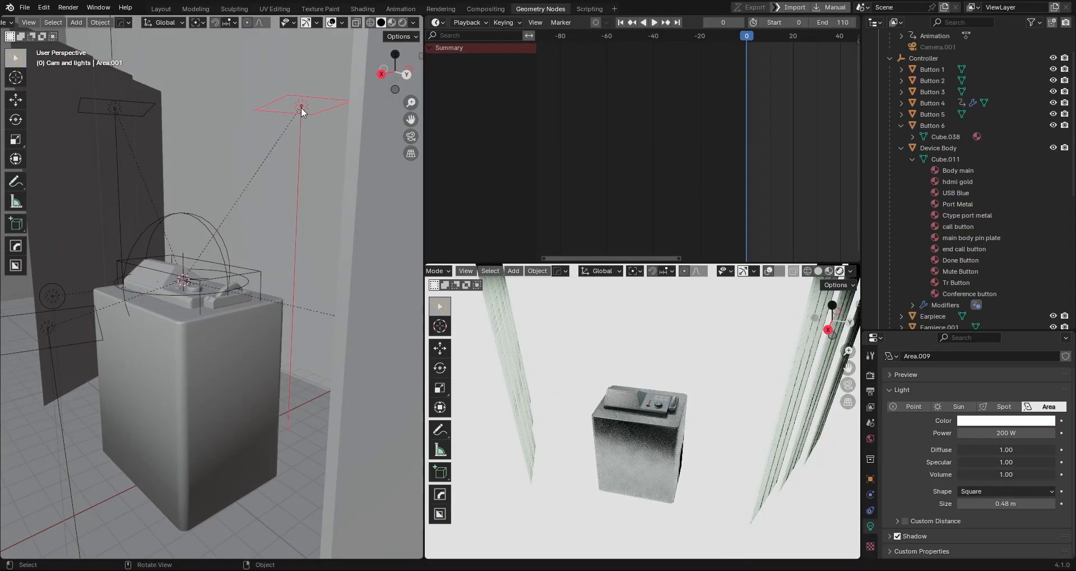
middle_click_drag(226, 149, 197, 174, "shift")
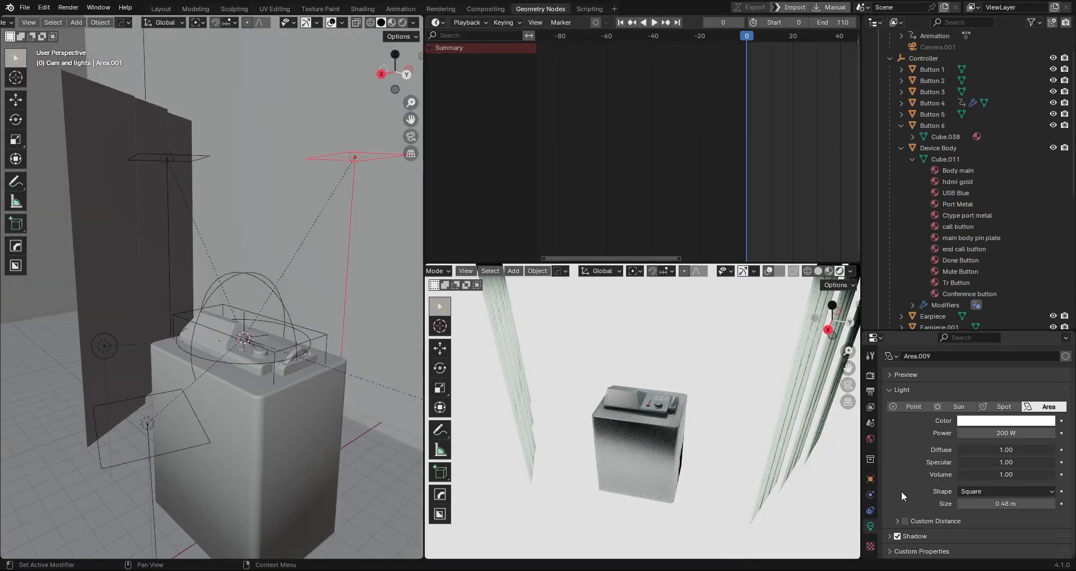
left_click(1003, 421)
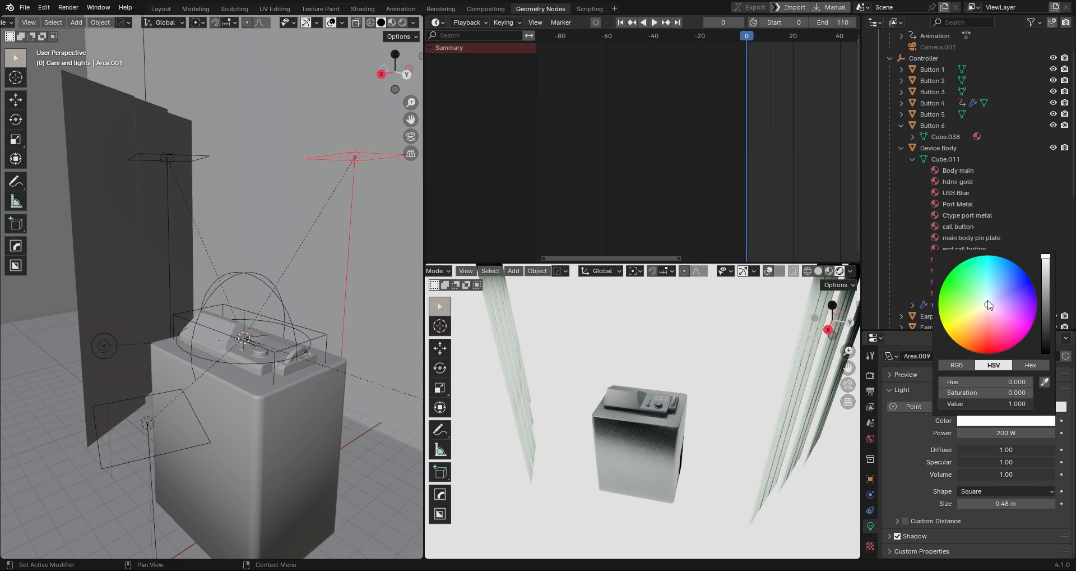
left_click_drag(989, 305, 984, 298)
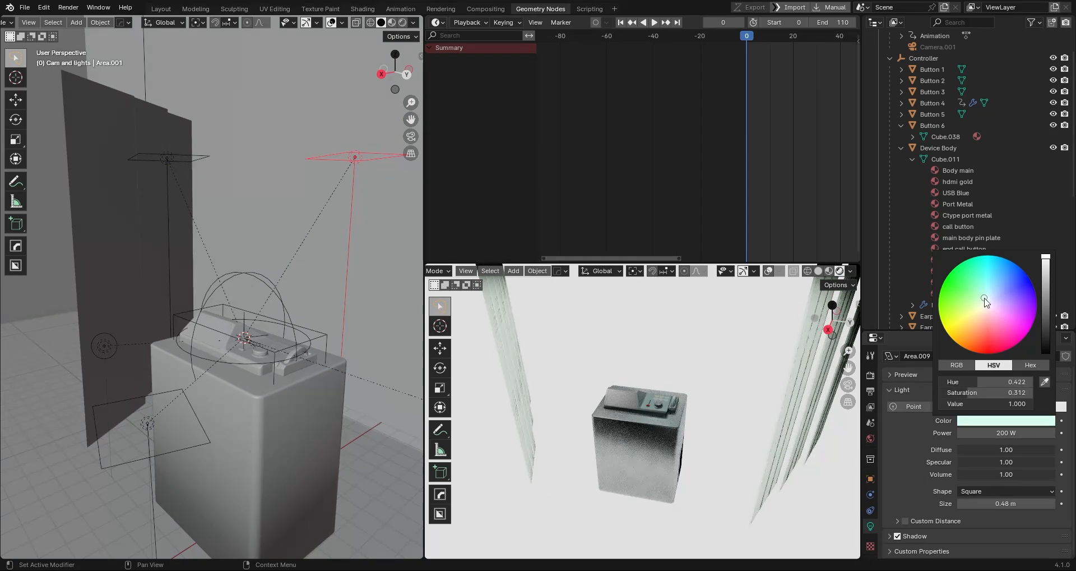
Tint the Area.005 light pale green, with hue about 0.373 and saturation about 0.205.
left_click(155, 158)
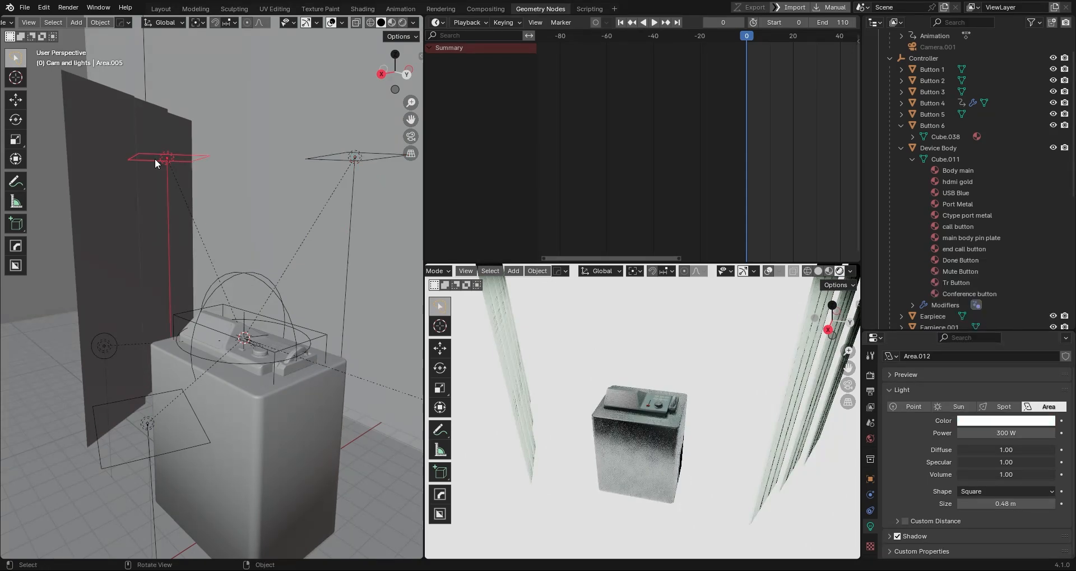
left_click(1000, 421)
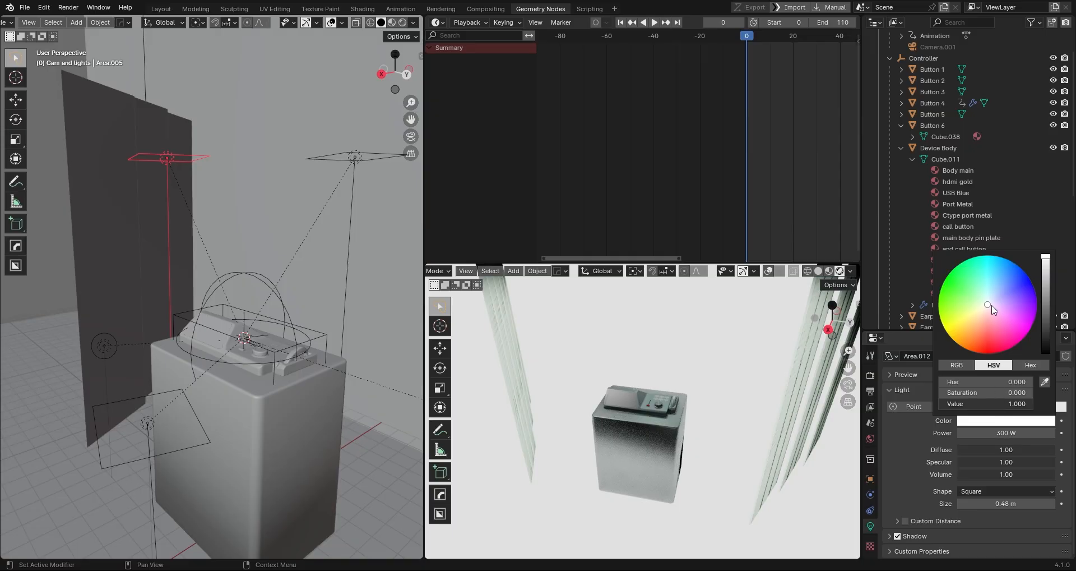
left_click_drag(991, 306, 984, 301)
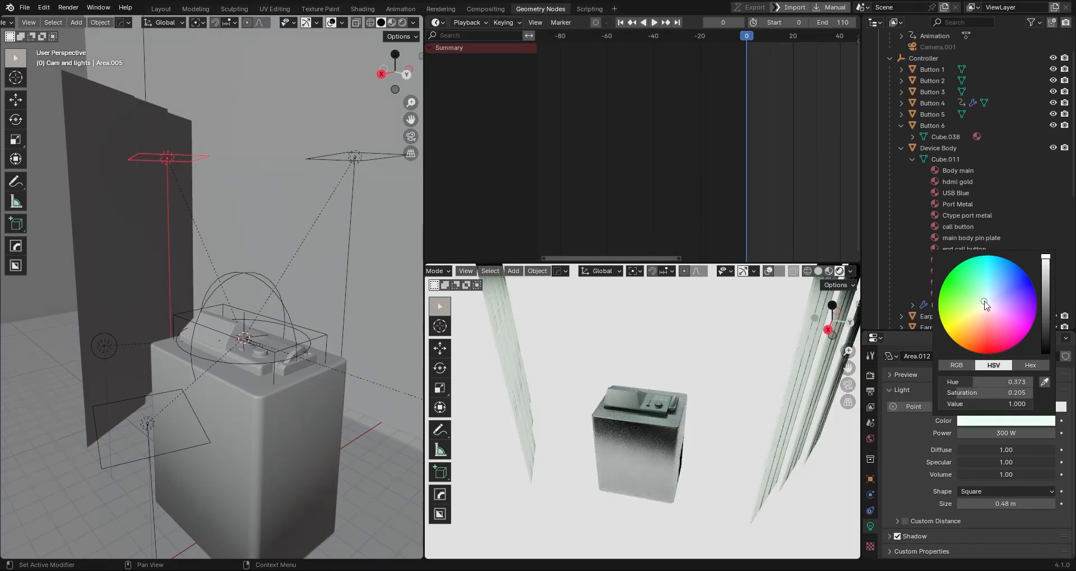
Switch the large viewport to rendered shading and view the device from behind the patterned glass panel.
mouse_move(702, 382)
middle_mouse_down()
mouse_move(695, 401)
mouse_move(766, 336)
mouse_move(753, 391)
mouse_move(728, 434)
mouse_move(711, 355)
mouse_move(733, 366)
mouse_move(672, 373)
mouse_move(698, 370)
middle_mouse_up()
left_click(401, 23)
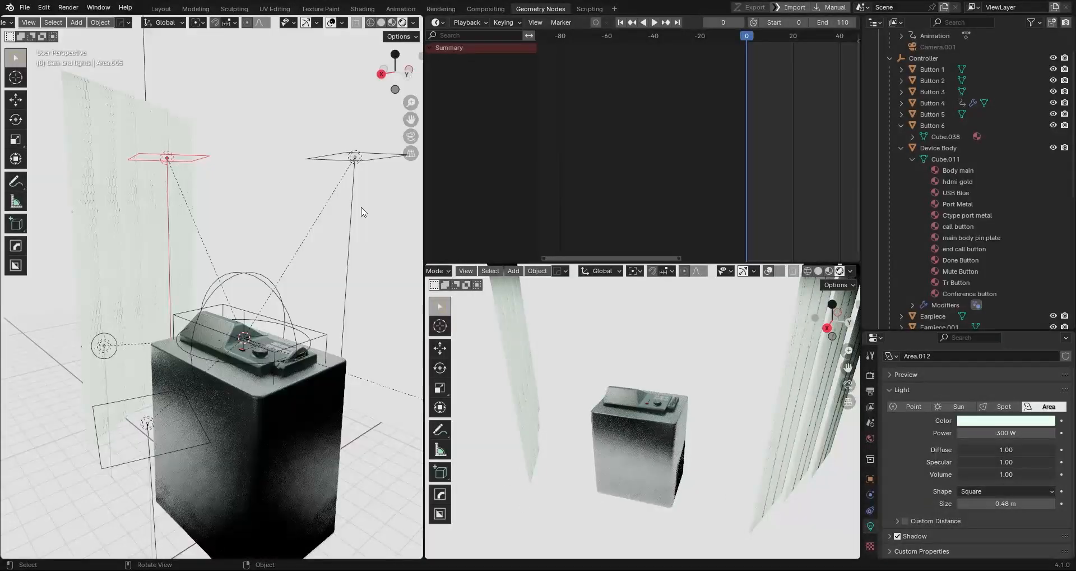
mouse_move(213, 393)
middle_mouse_down()
mouse_move(315, 376)
mouse_move(287, 369)
mouse_move(262, 391)
mouse_move(267, 422)
mouse_move(358, 419)
mouse_move(214, 395)
middle_mouse_up()
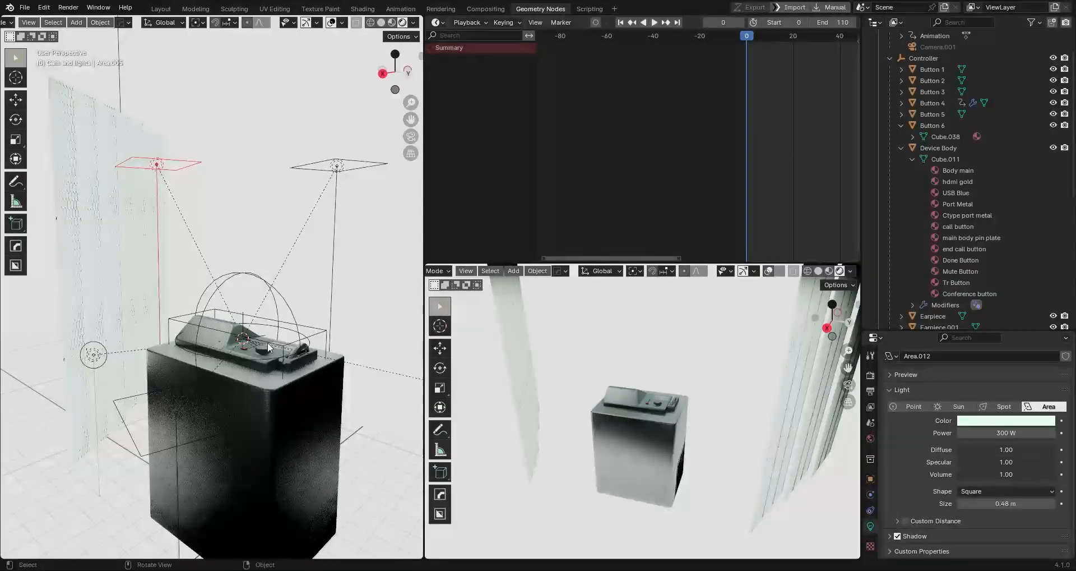
scroll(214, 345, "up", 8)
middle_click_drag(297, 360, 231, 409)
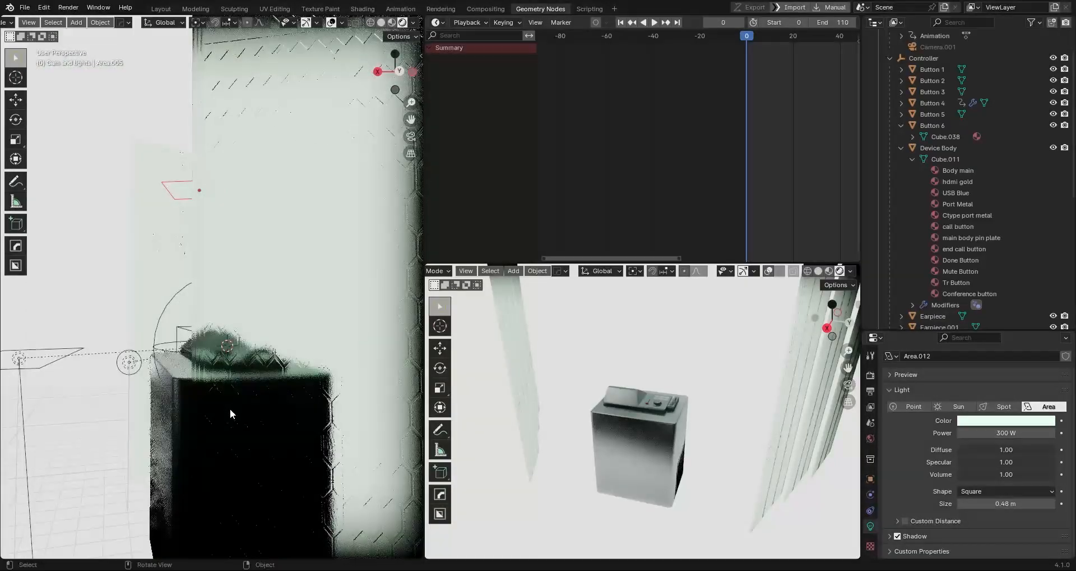
Turn the timeline area into a Shader Editor and display the whole EGS node tree of the glass panel Cube.002.
left_click(442, 23)
left_click(466, 127)
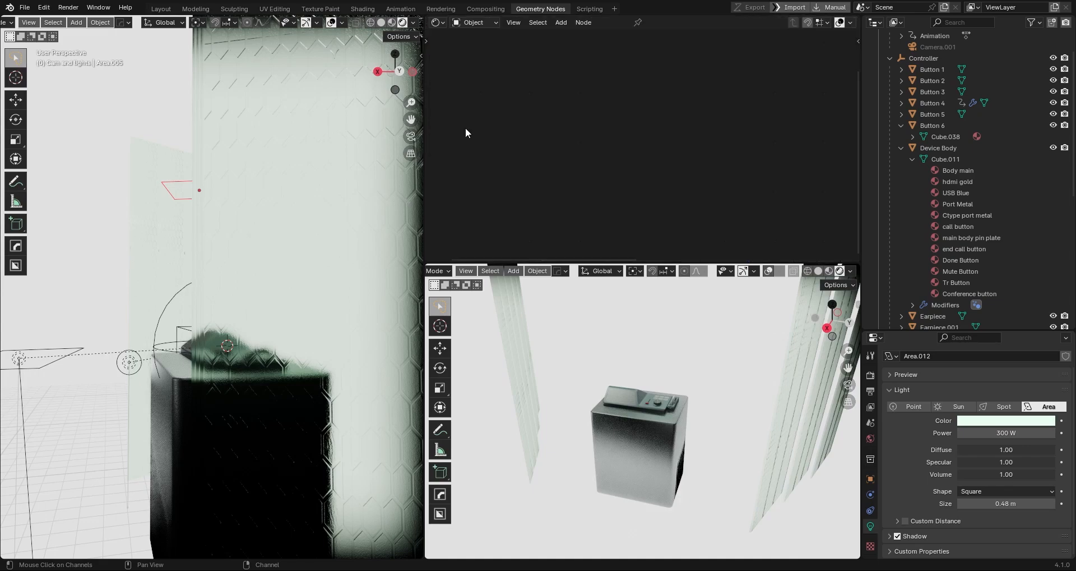
left_click(333, 218)
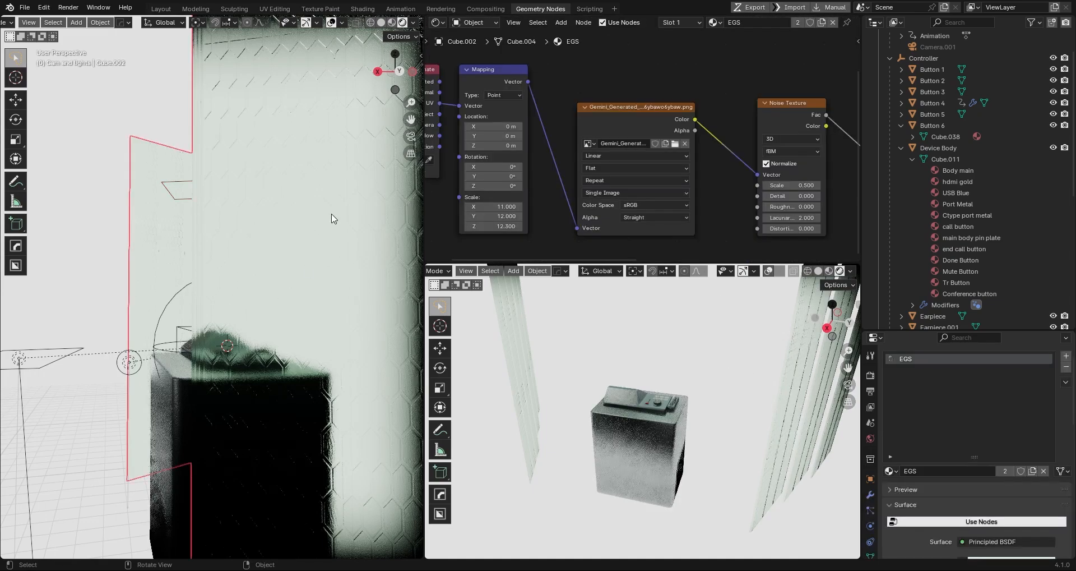
scroll(648, 96, "down", 3)
key("Home")
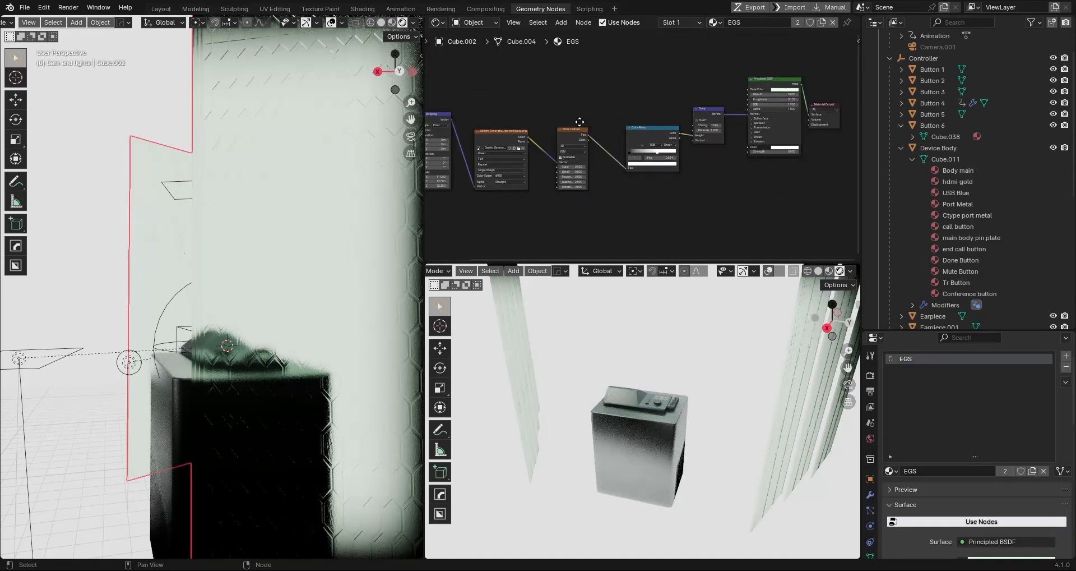
Move the Color Ramp's light stop to position 0.482 in the EGS material.
scroll(644, 135, "up", 3)
middle_click_drag(581, 146, 658, 162)
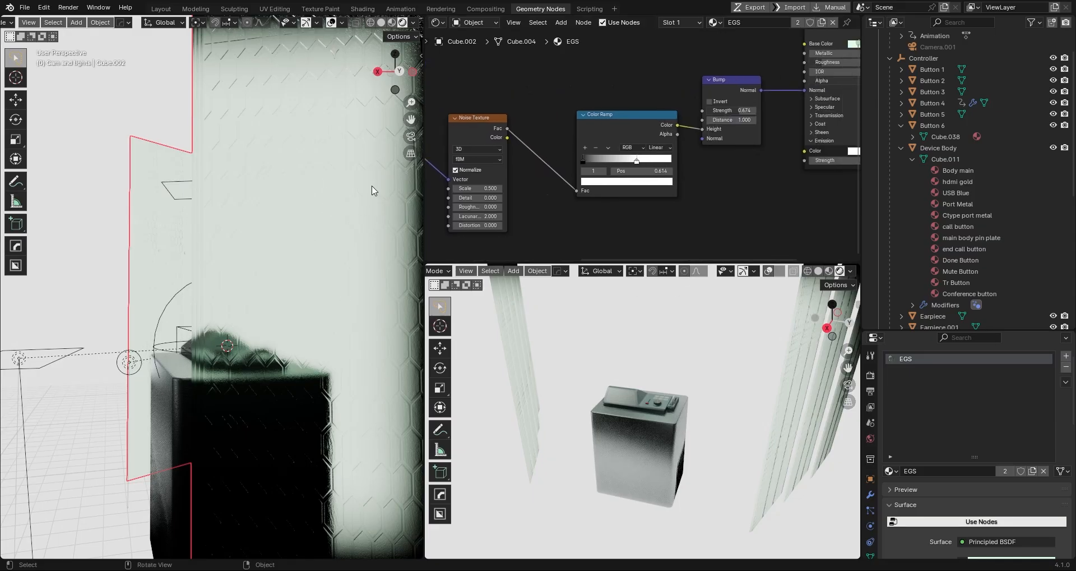
middle_click_drag(373, 191, 457, 216)
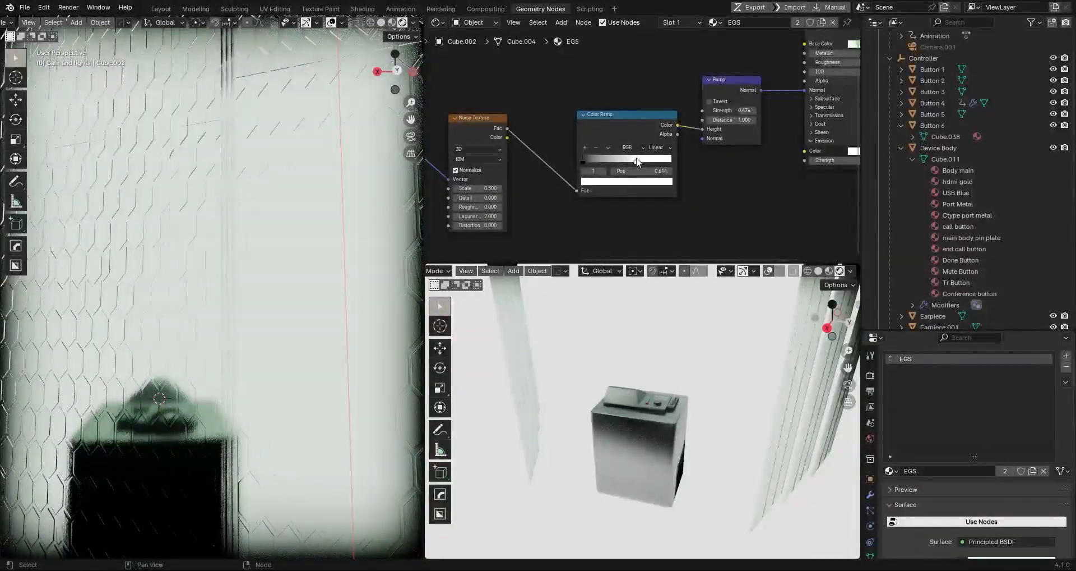
left_click_drag(637, 160, 624, 163)
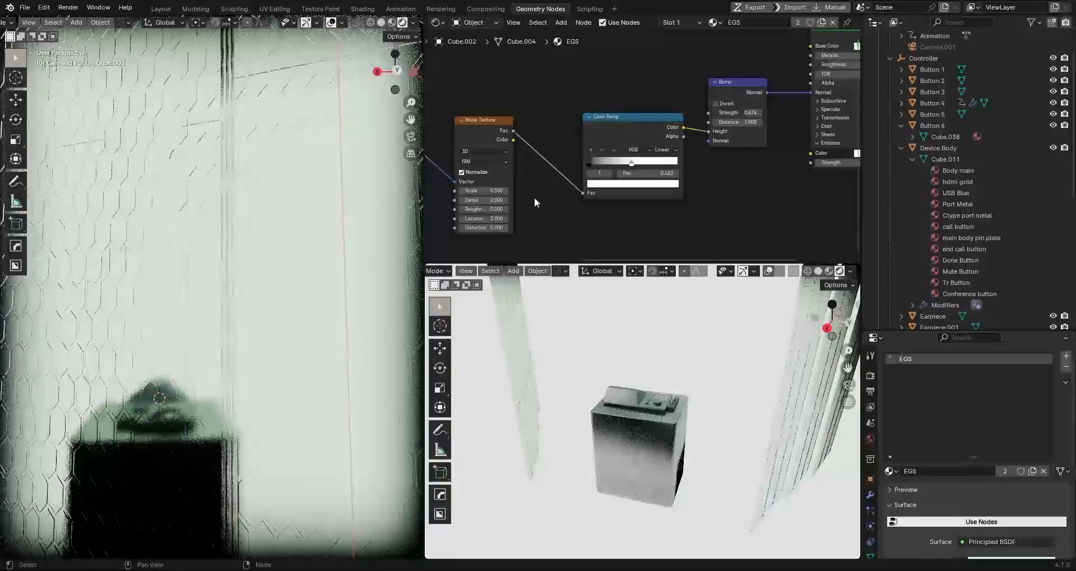
Rearrange the EGS nodes from the image texture through to the Principled BSDF into a compact row.
middle_click_drag(533, 196, 696, 187)
scroll(657, 150, "down", 2)
middle_click_drag(591, 96, 636, 132)
scroll(659, 126, "down", 2)
middle_click_drag(704, 107, 686, 122)
scroll(679, 116, "down", 2)
scroll(659, 124, "down", 2)
left_click_drag(619, 165, 558, 168)
left_click_drag(671, 155, 653, 158)
left_click_drag(733, 141, 707, 155)
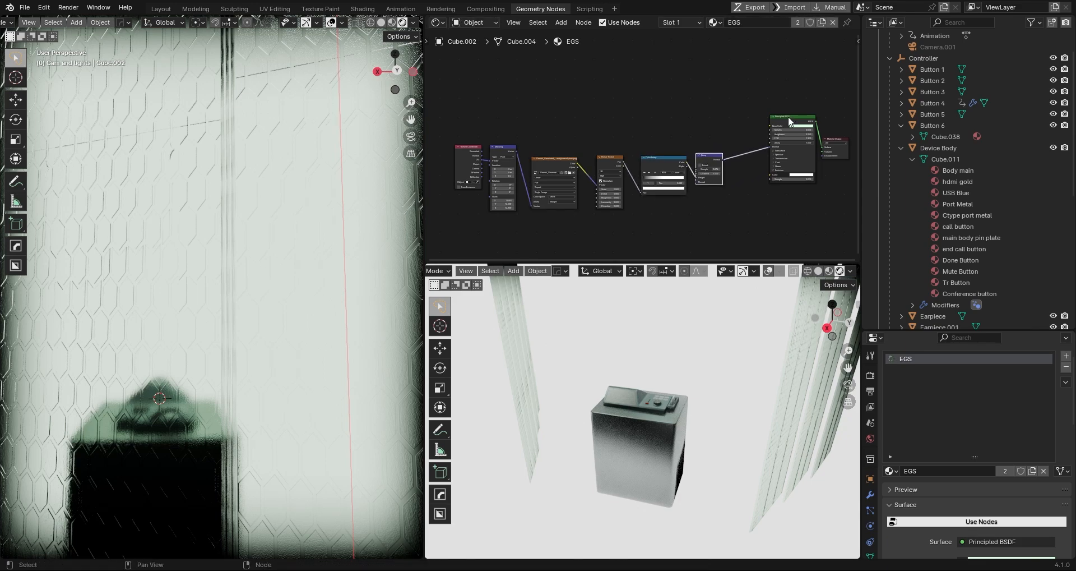
left_click_drag(791, 117, 758, 135)
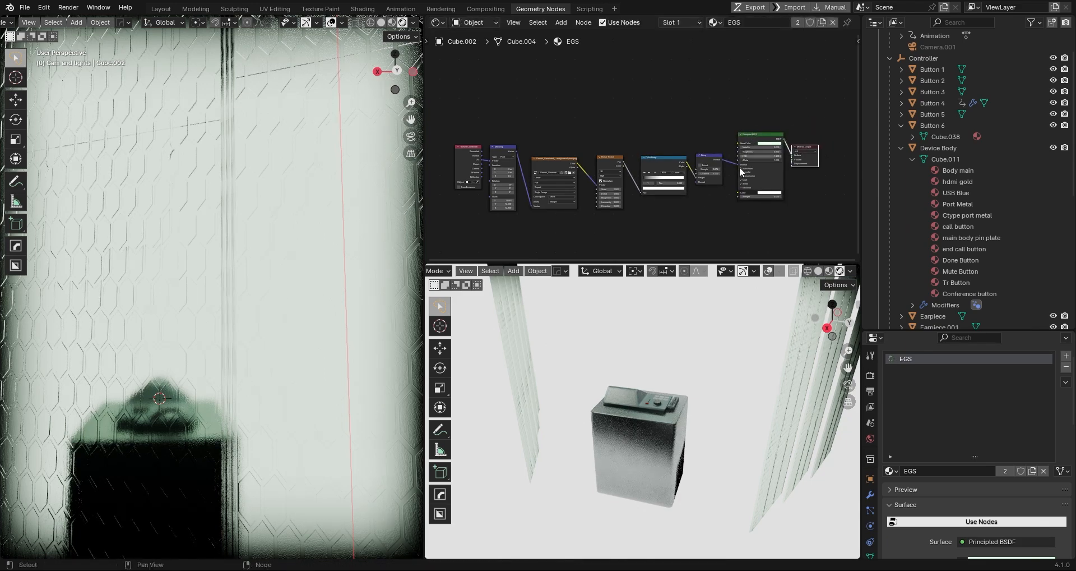
Try a different Scale value on the Noise Texture node of the EGS material.
scroll(635, 196, "up", 3)
scroll(642, 188, "up", 2)
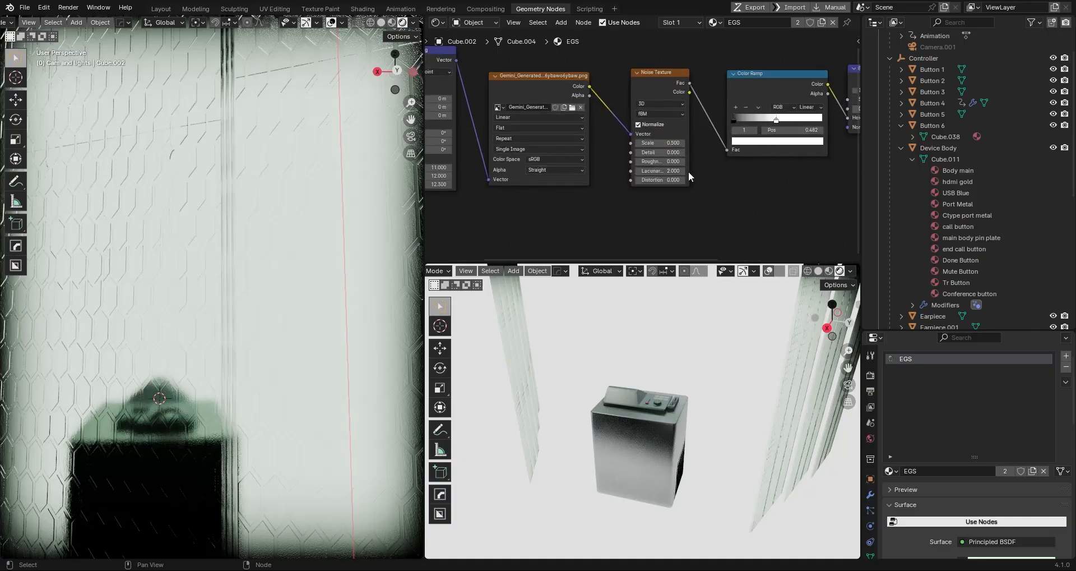
left_click_drag(661, 143, 636, 152)
Try lower and higher X, Y and Z Scale values in the EGS Mapping node, restoring the original values.
middle_click_drag(445, 169, 567, 171)
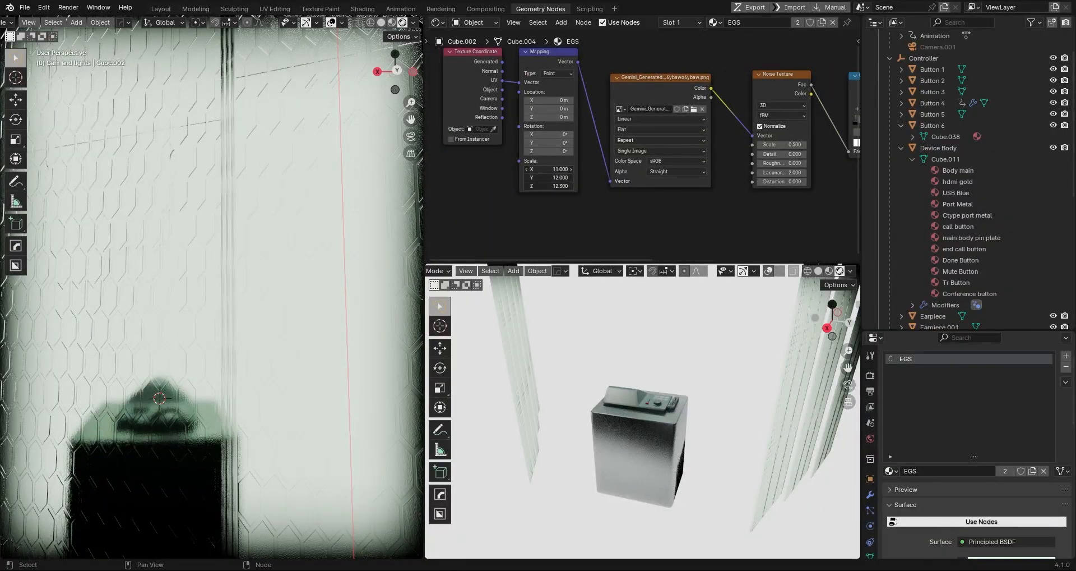
left_click_drag(554, 169, 590, 169)
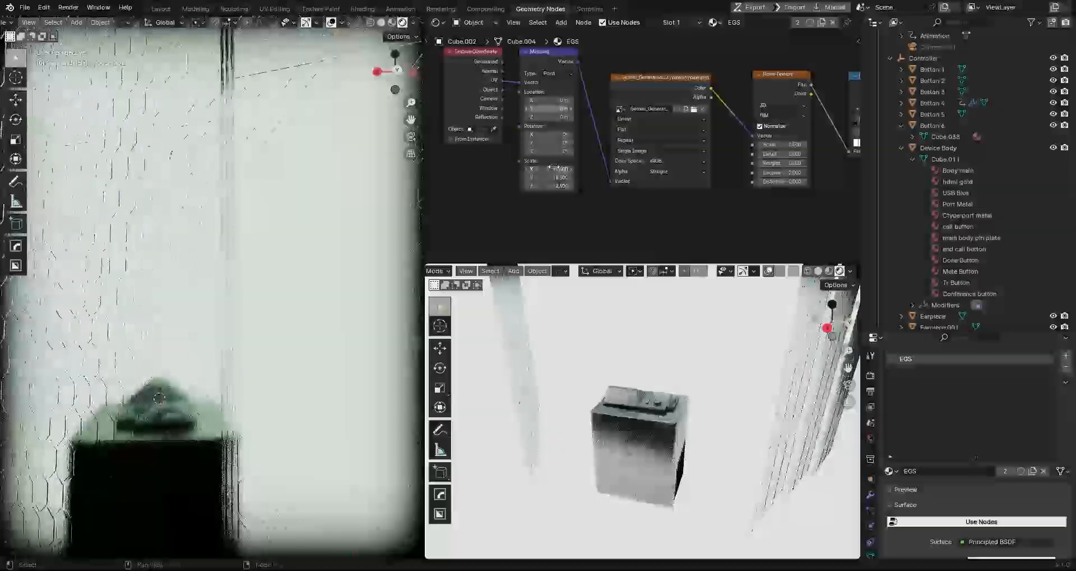
key("ctrl+z")
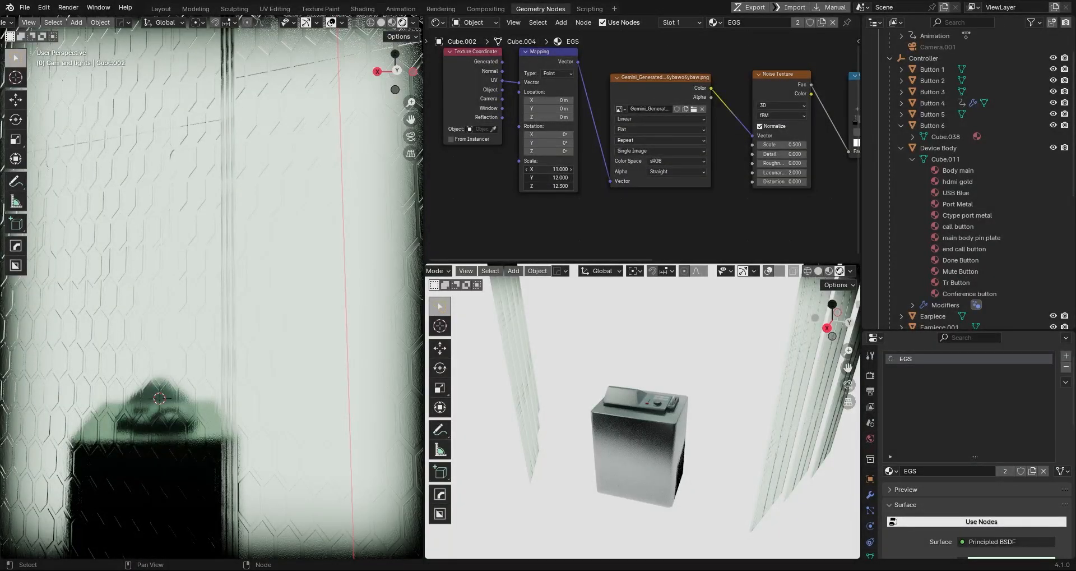
mouse_move(554, 169)
left_mouse_down()
mouse_move(510, 169)
mouse_move(574, 168)
mouse_move(539, 169)
left_mouse_up()
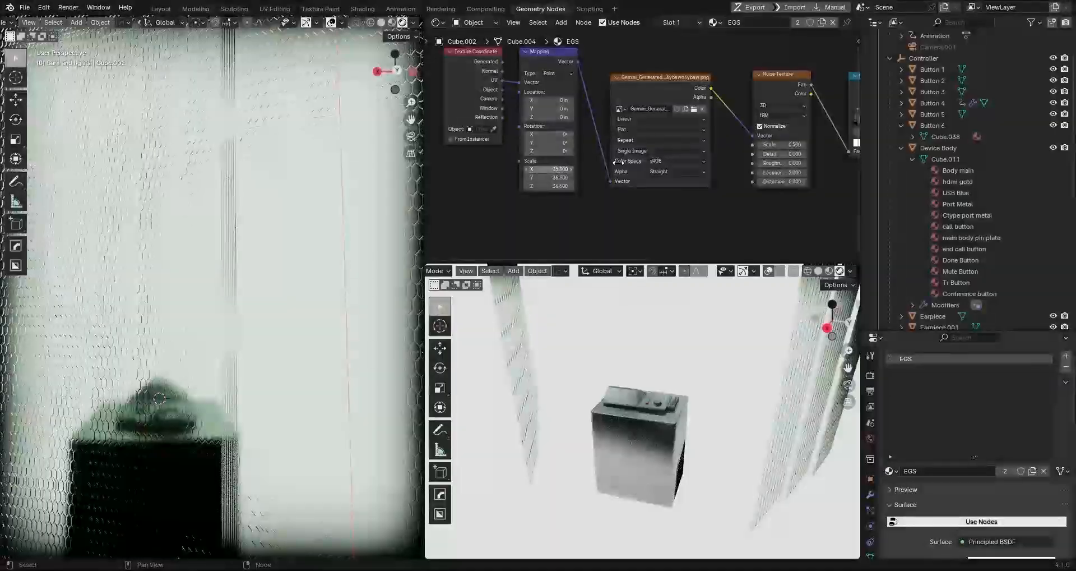
middle_click_drag(714, 176, 590, 193)
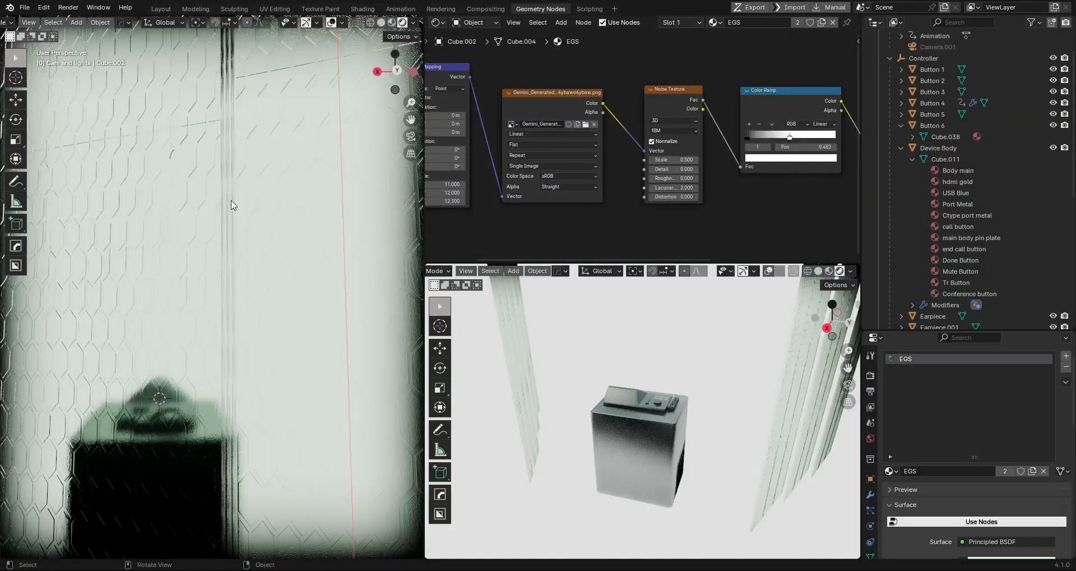
Try changing the Noise Texture's Scale while viewing the glass pattern up close.
middle_click_drag(233, 205, 296, 258)
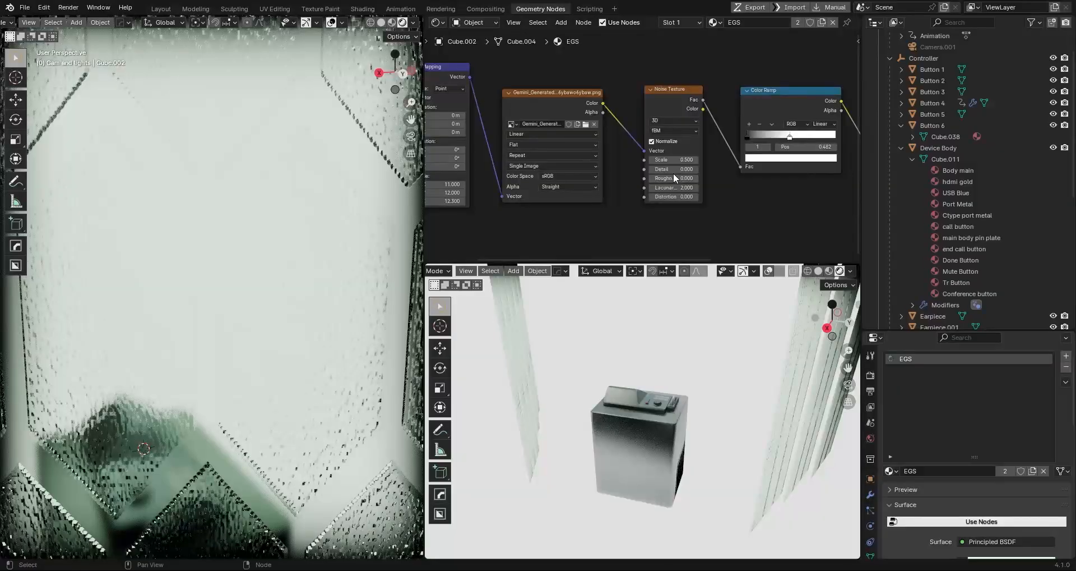
mouse_move(670, 160)
left_mouse_down()
mouse_move(639, 159)
mouse_move(683, 159)
left_mouse_up()
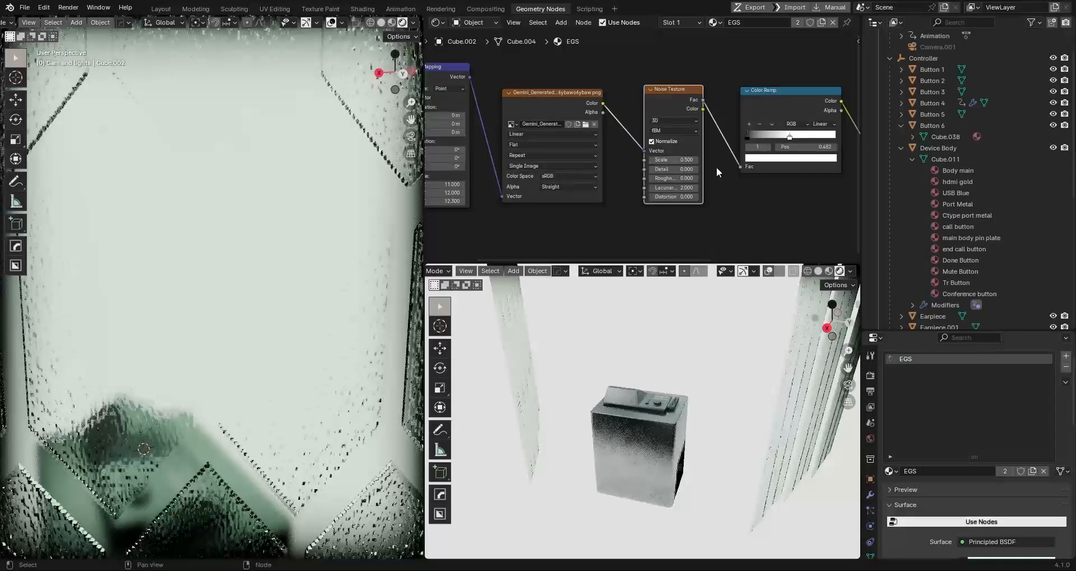
Tint the backdrop plane's emission colour pale green, with hue about 0.386 and saturation about 0.248.
scroll(372, 217, "down", 9)
middle_click_drag(372, 216, 323, 144)
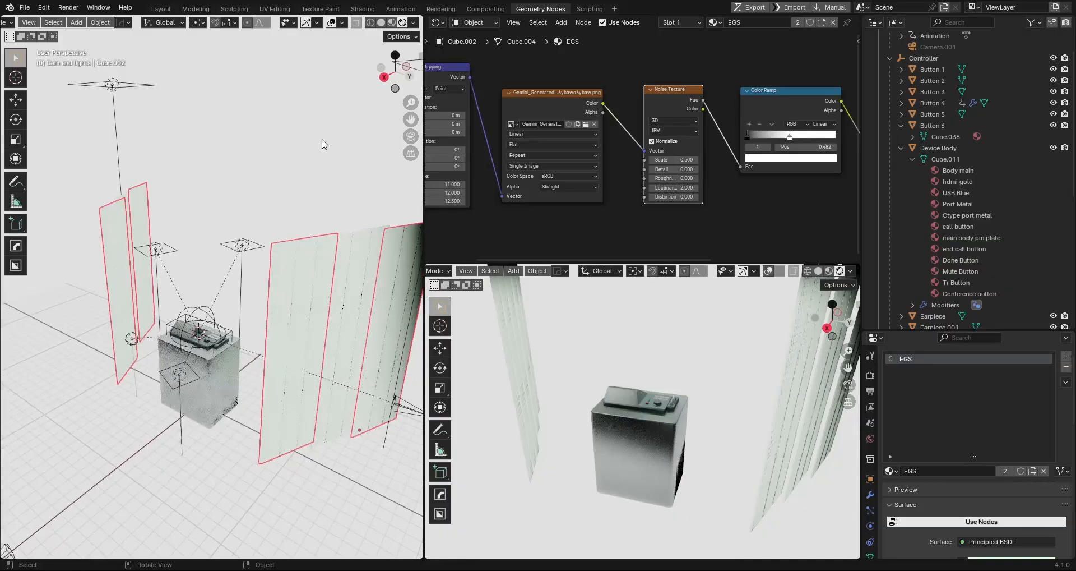
left_click(322, 144)
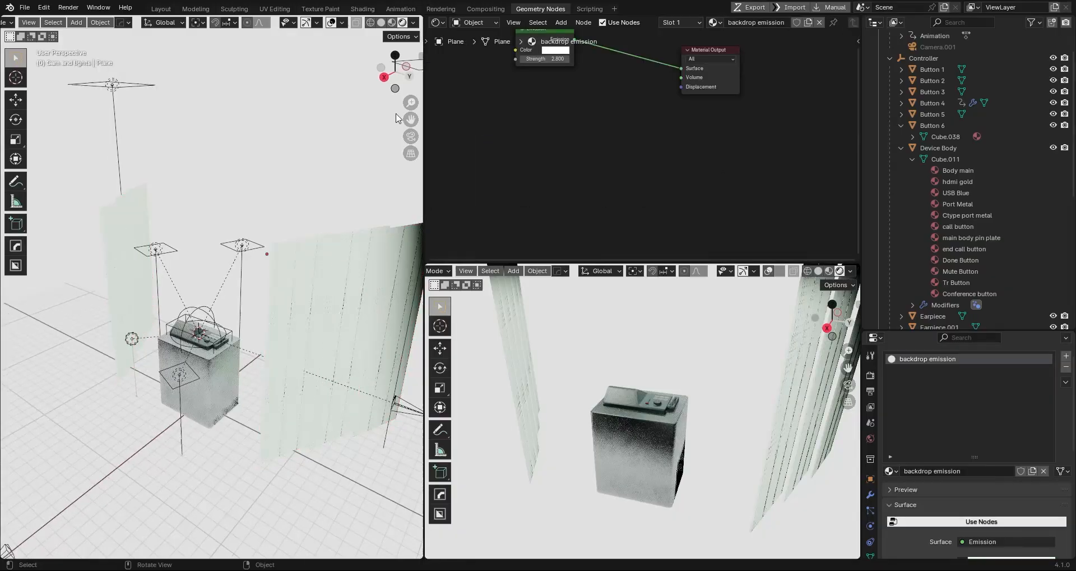
left_click(579, 123)
left_click(557, 50)
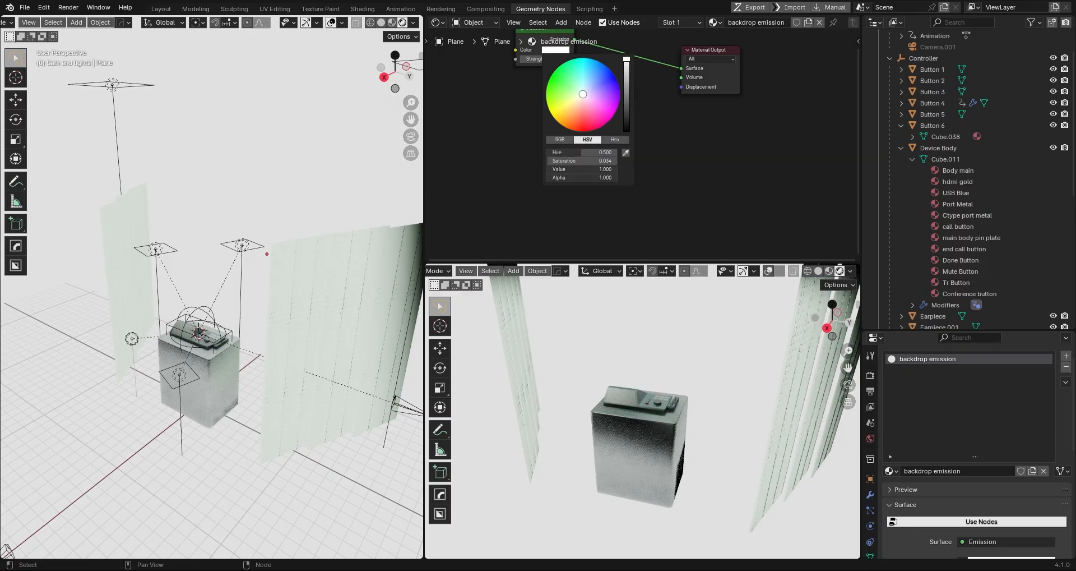
left_click_drag(585, 98, 580, 91)
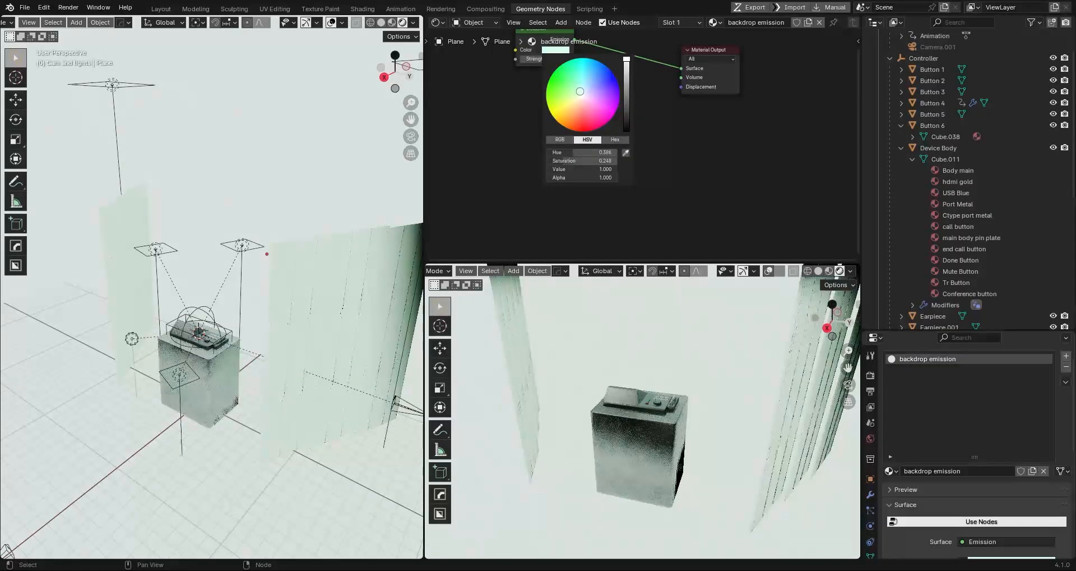
View the rendered scene through the camera and select the glass panel Cube.002 to show its EGS nodes.
middle_click_drag(675, 293, 670, 406)
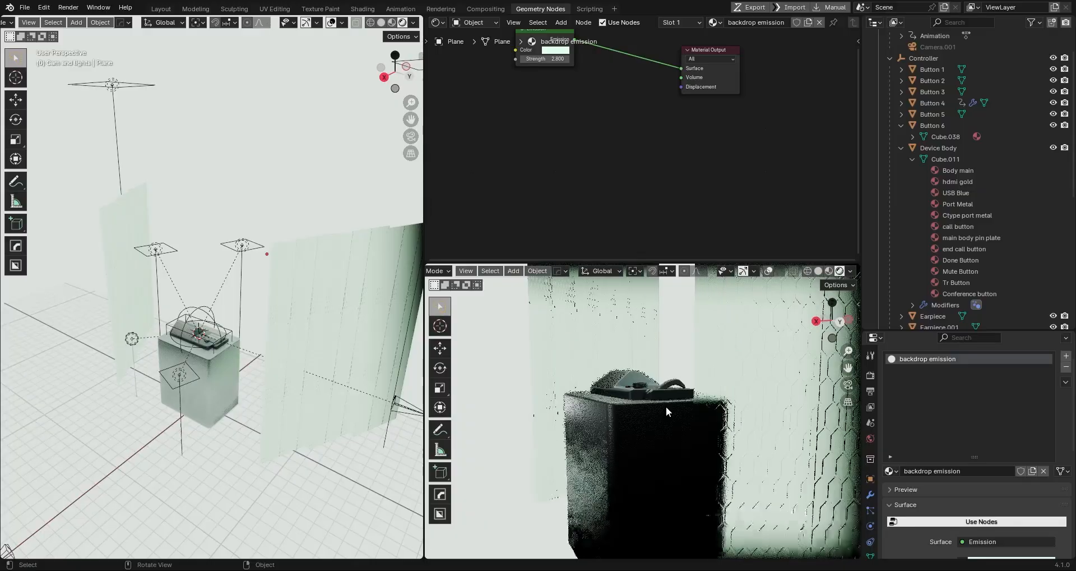
key("KP_0")
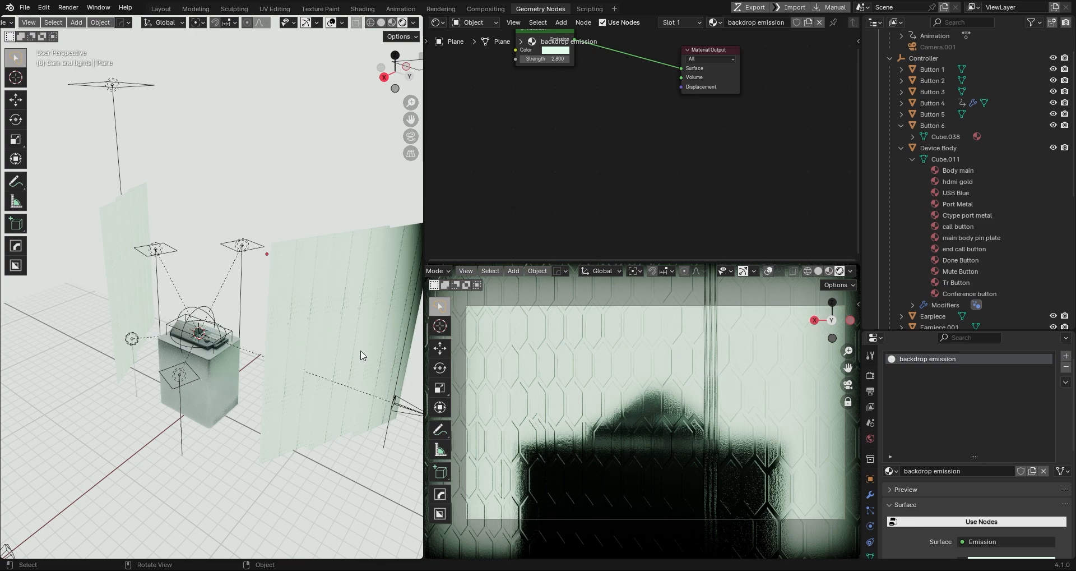
middle_click_drag(562, 83, 670, 187)
left_click(664, 442)
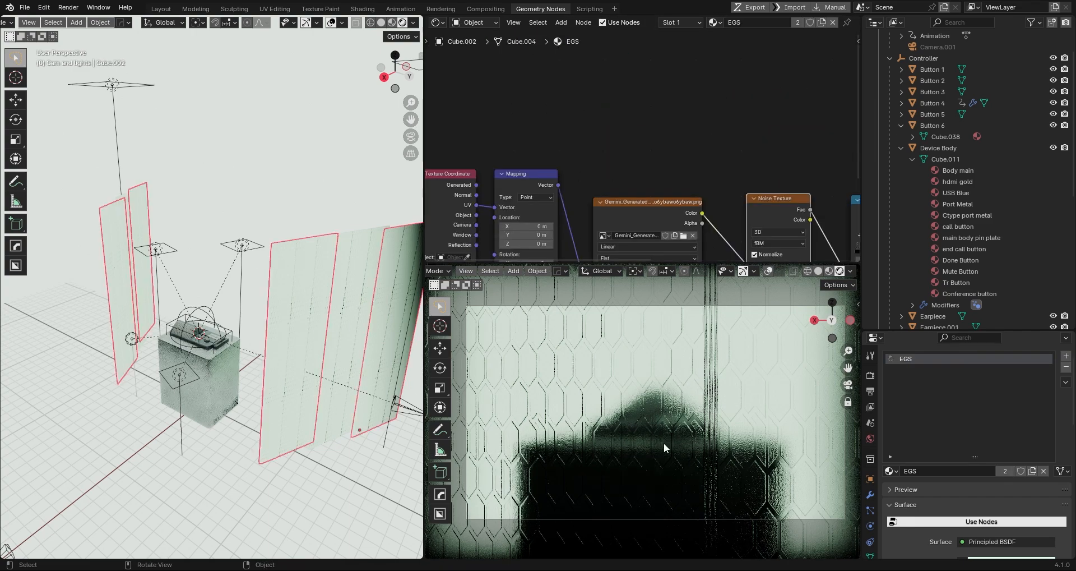
Try uniform X, Y and Z Scale values of 11 and 12 in the Mapping node, plus a slightly higher Y Scale.
middle_click_drag(617, 213, 634, 118)
double_click(553, 206)
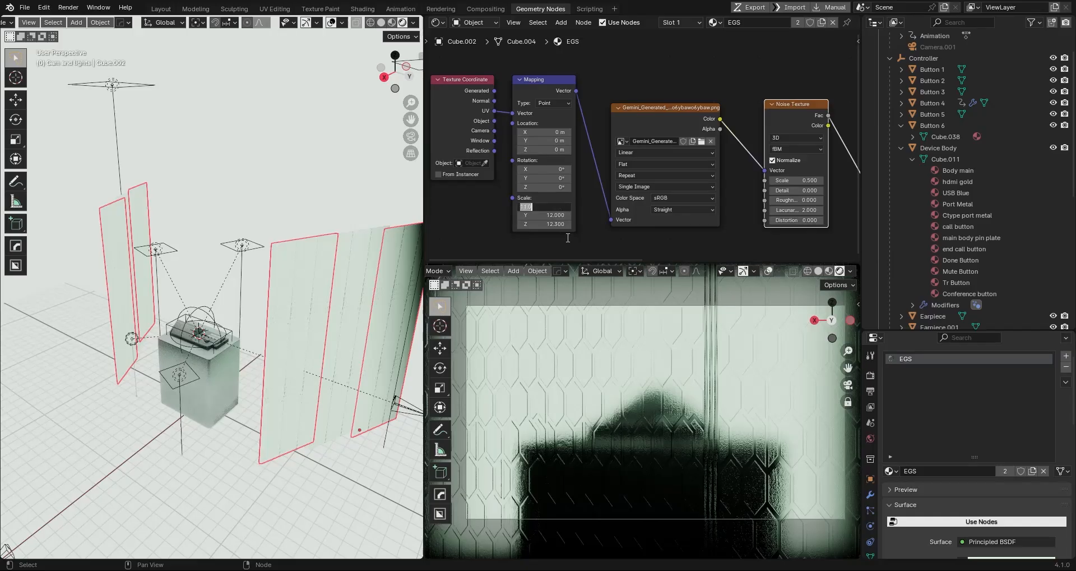
key("Return")
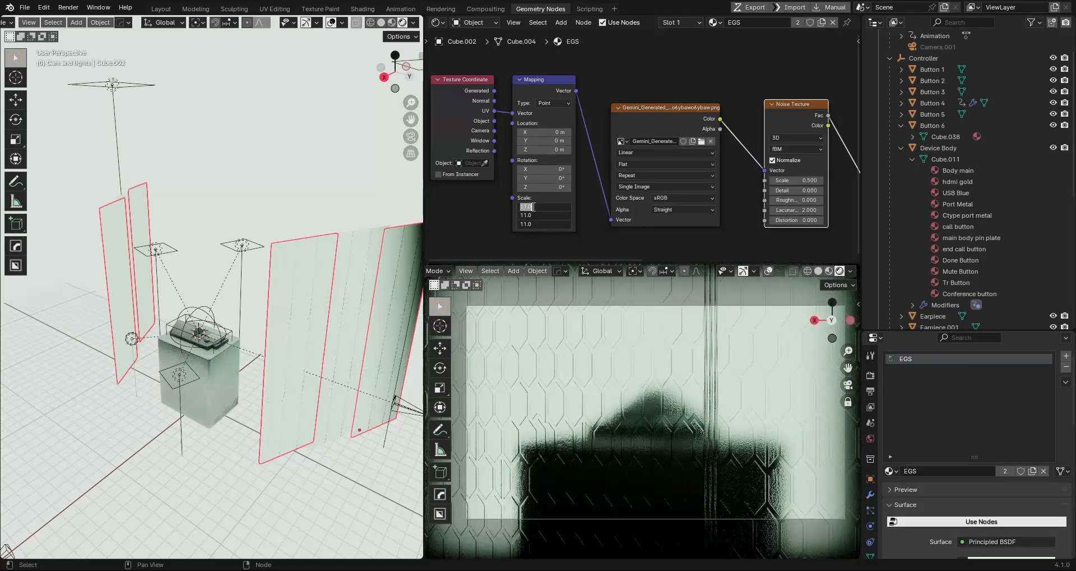
type("12")
key("Return")
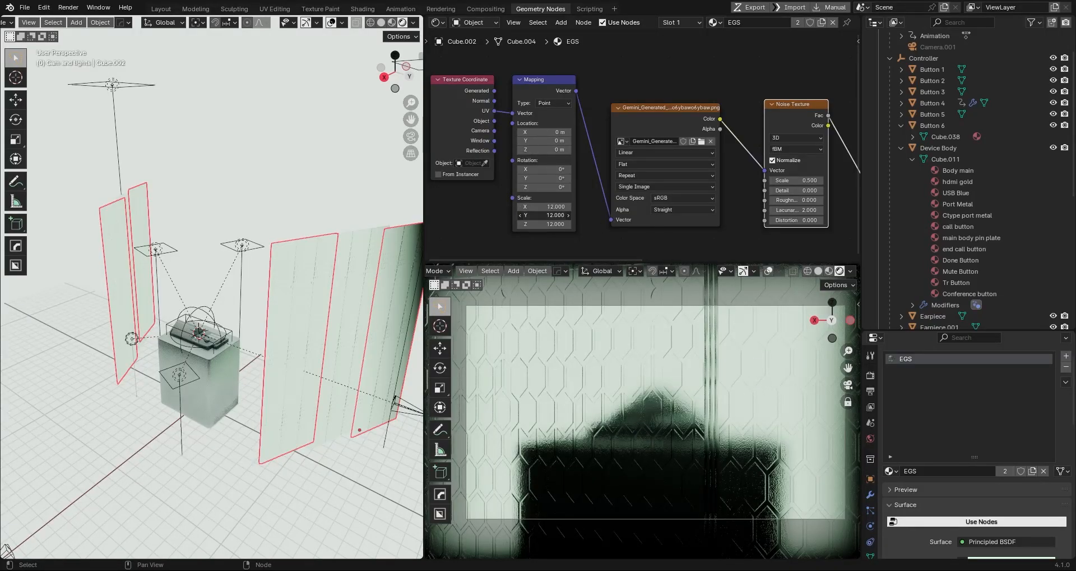
mouse_move(544, 215)
left_mouse_down()
mouse_move(568, 215)
mouse_move(530, 215)
mouse_move(611, 215)
mouse_move(560, 216)
left_mouse_up()
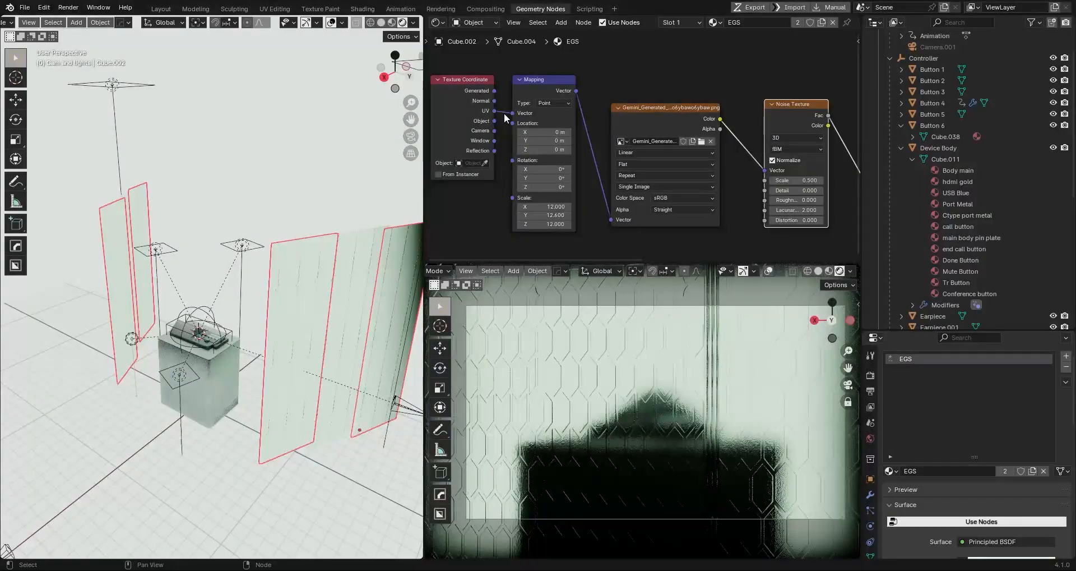
Connect the Texture Coordinate's Object output to the Mapping node's Vector input and set its X, Y and Z Scale to 2.
left_click_drag(494, 121, 511, 114)
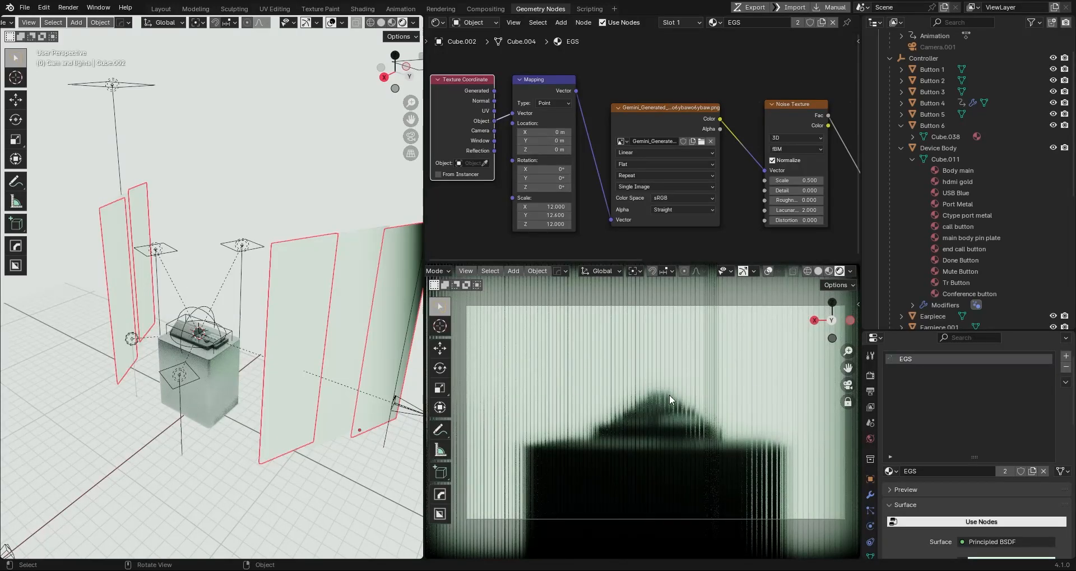
mouse_move(546, 215)
left_mouse_down()
mouse_move(496, 215)
mouse_move(547, 223)
left_mouse_up()
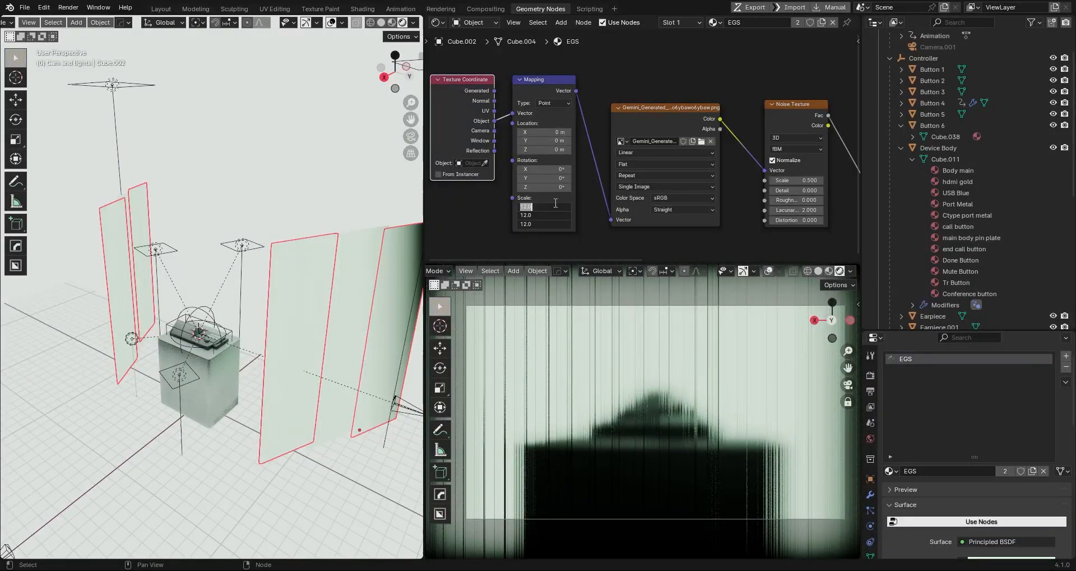
type("2")
key("Return")
Move the Mapping node slightly lower and set its X, Y and Z Scale to 0.
key("g")
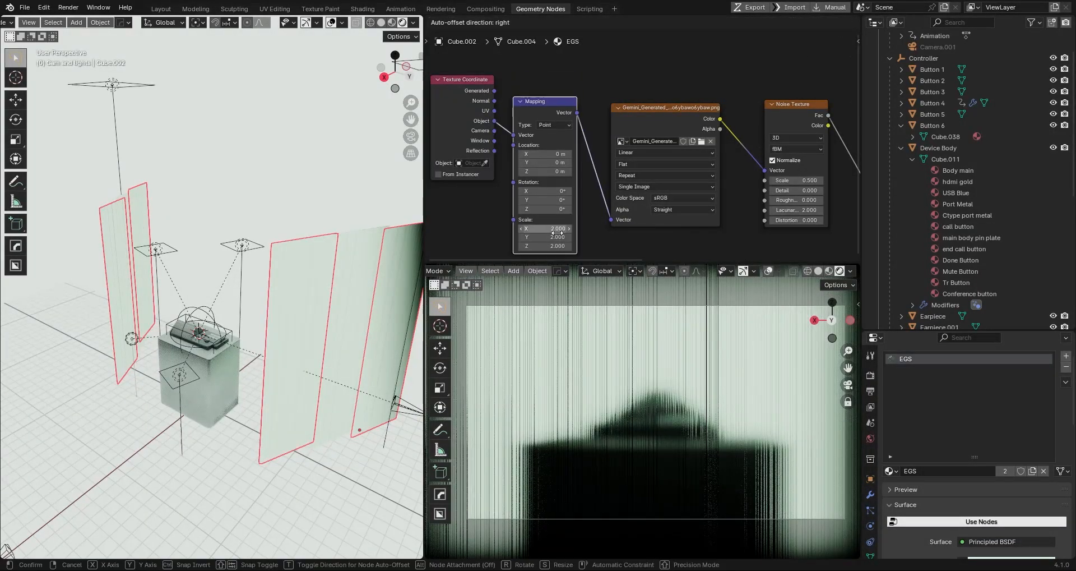
left_click(558, 232)
left_click_drag(558, 228, 557, 246)
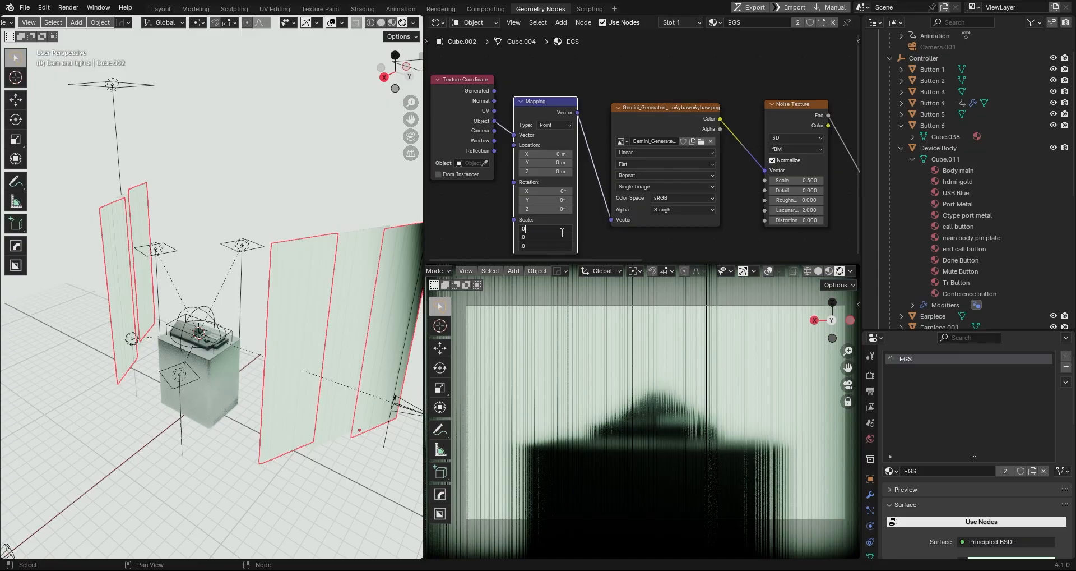
key("Return")
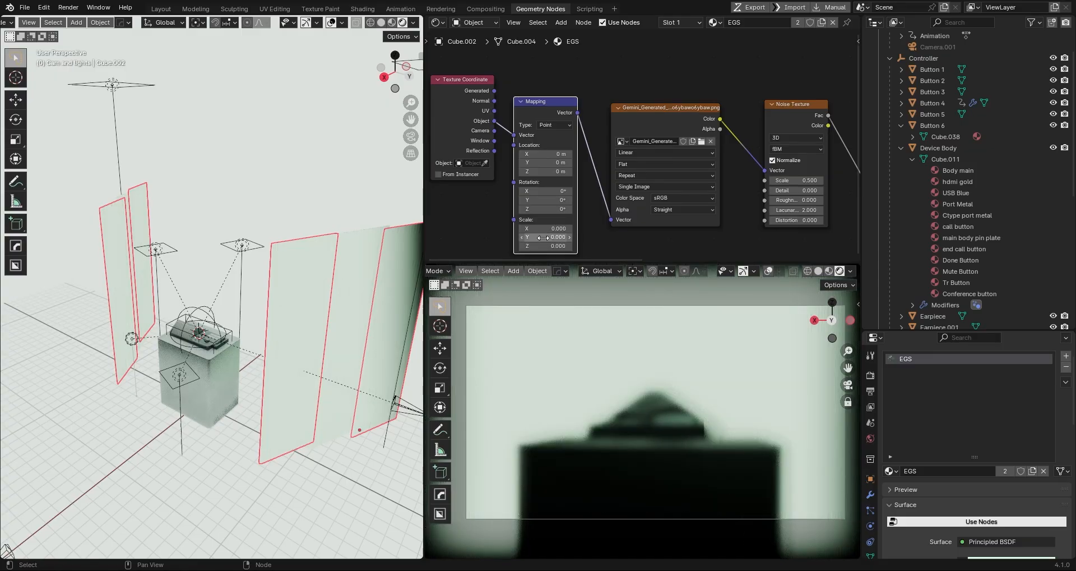
Try 1.6 for the Mapping node's Y Scale and settle on 0.3.
left_click(558, 236)
type("1.6")
key("Return")
left_click(558, 237)
type("0.3")
key("Return")
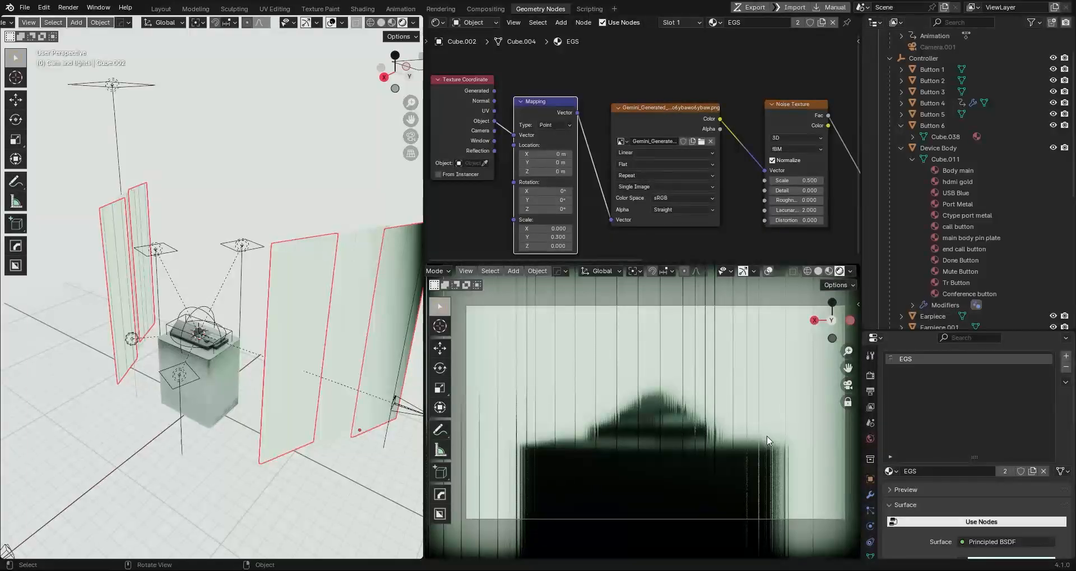
Tidy the node layout by shifting the Noise Texture and Color Ramp nodes closer to the image texture node.
middle_click_drag(702, 422, 674, 423)
scroll(663, 176, "down", 2)
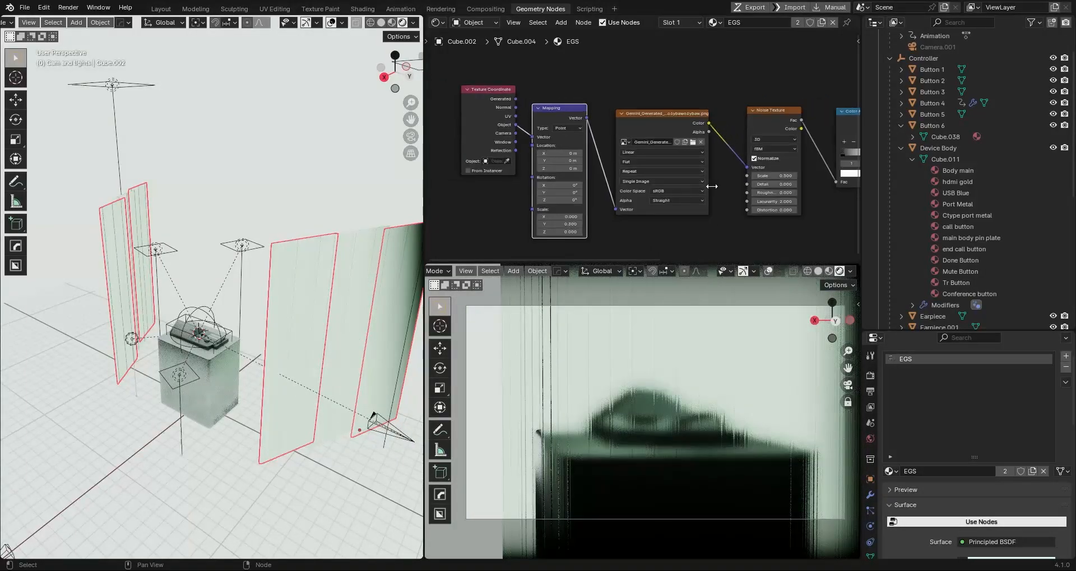
middle_click_drag(713, 186, 656, 193)
left_click_drag(718, 122, 710, 124)
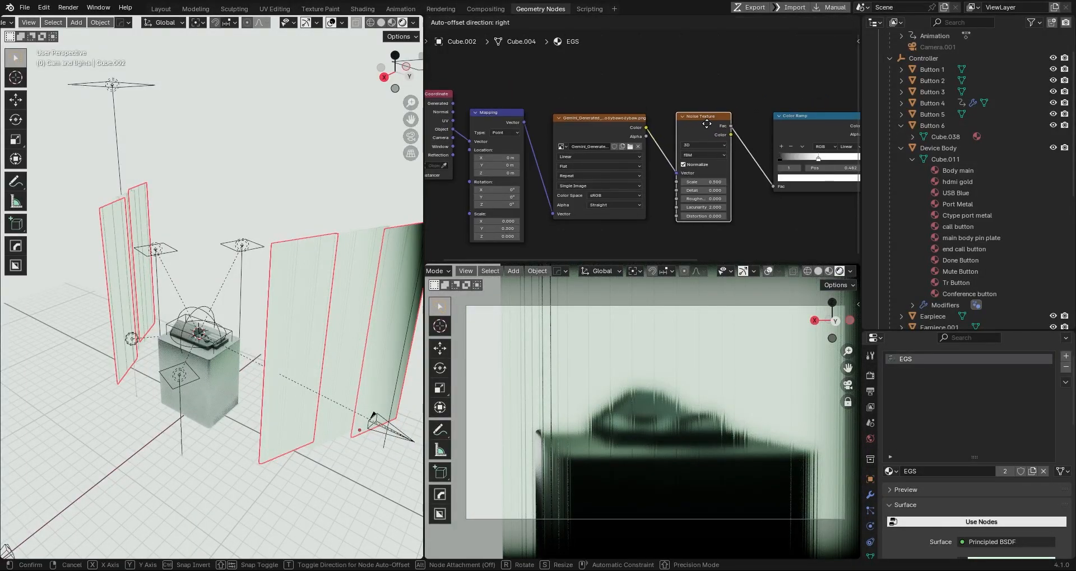
left_click_drag(793, 115, 779, 120)
middle_click_drag(675, 141, 719, 123)
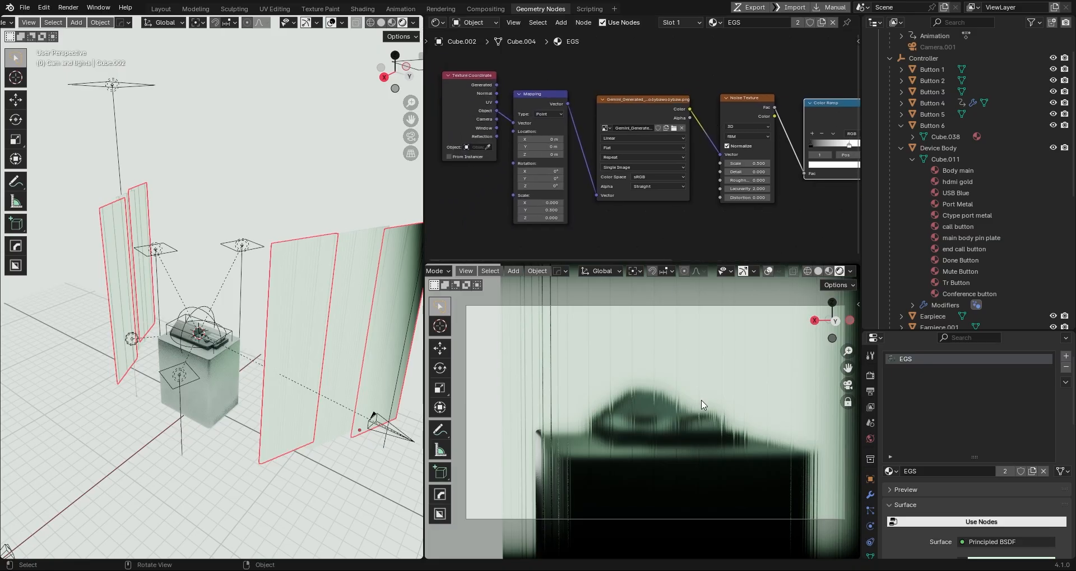
Switch Screen Space Reflections off and back on in the EEVEE render settings to compare its effect on the glass.
left_click(873, 378)
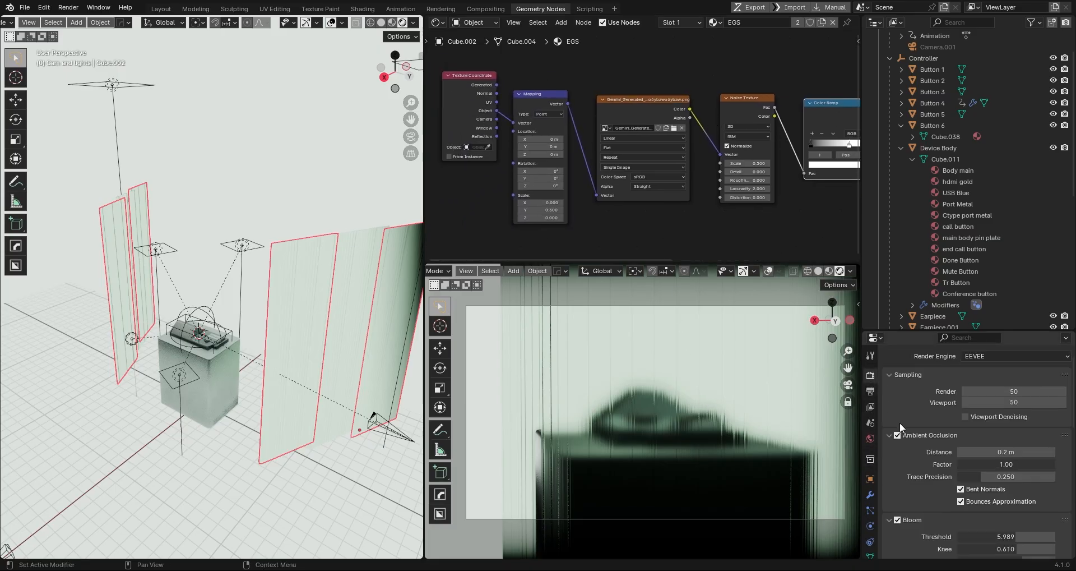
scroll(900, 422, "down", 4)
scroll(901, 421, "up", 3)
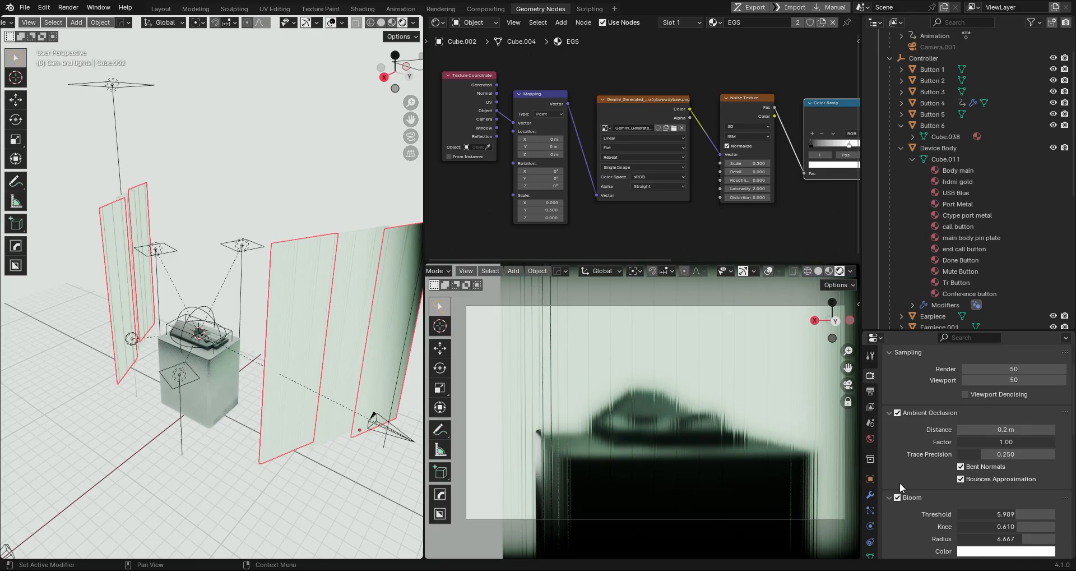
scroll(900, 482, "down", 5)
left_click(891, 468)
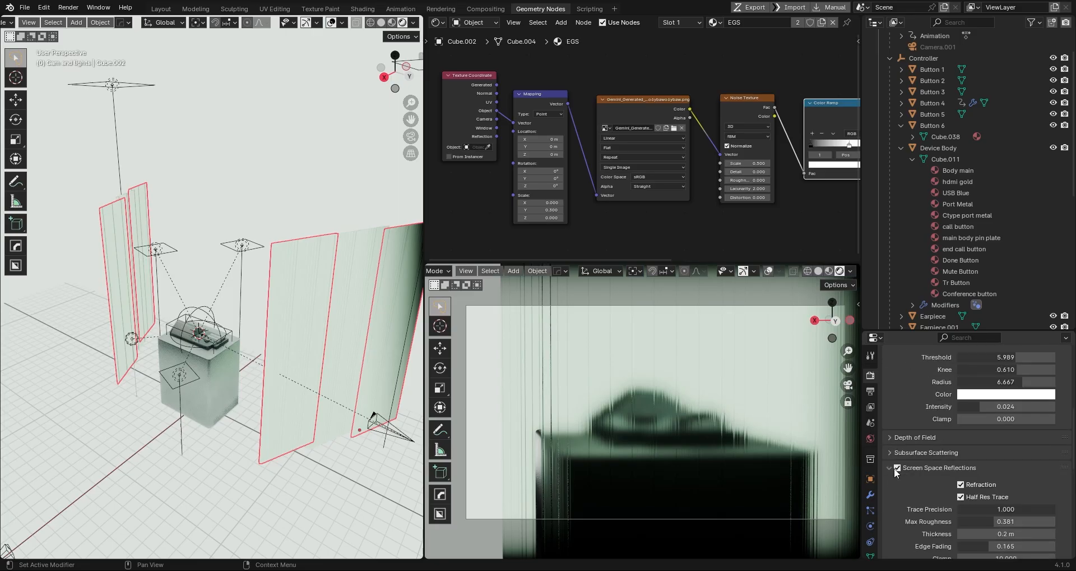
left_click(898, 467)
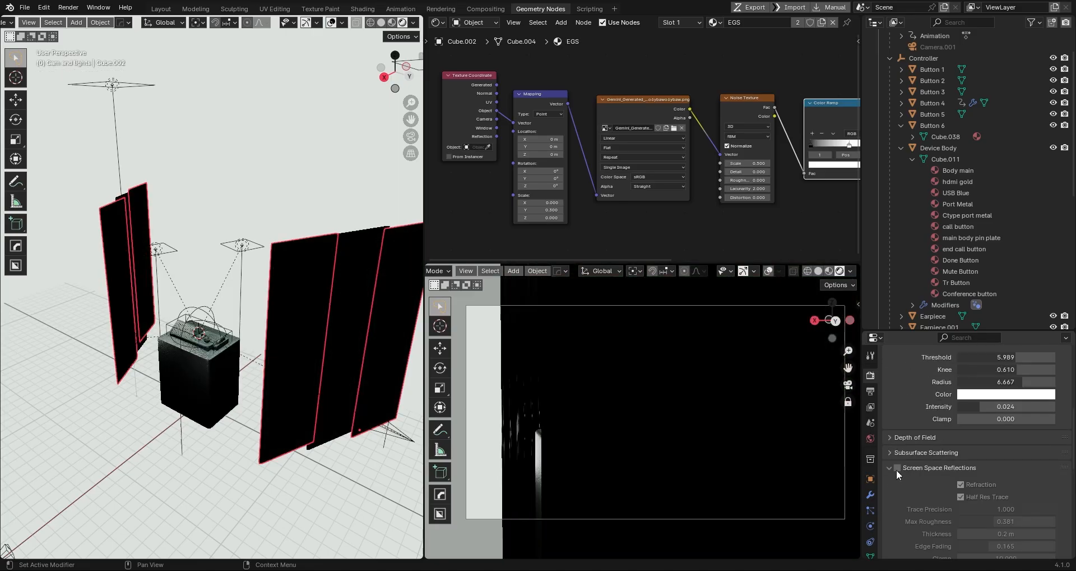
left_click(899, 467)
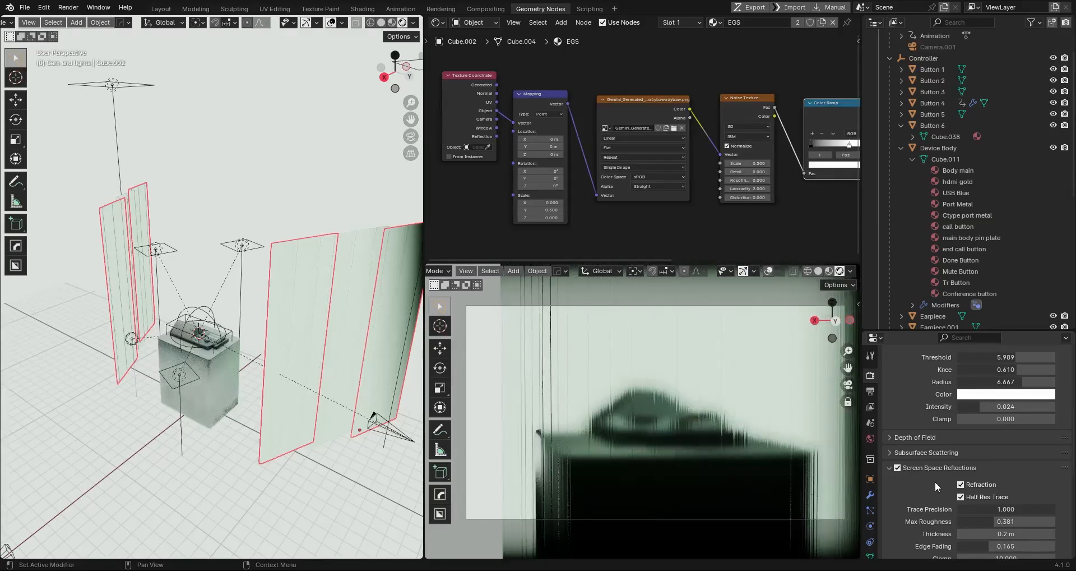
scroll(935, 485, "down", 3)
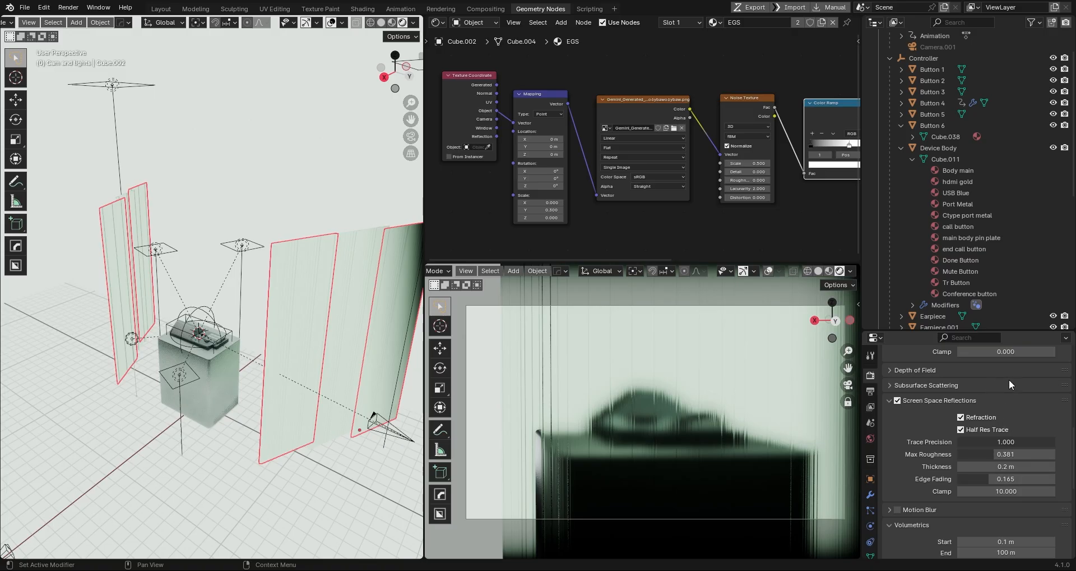
scroll(611, 173, "down", 3)
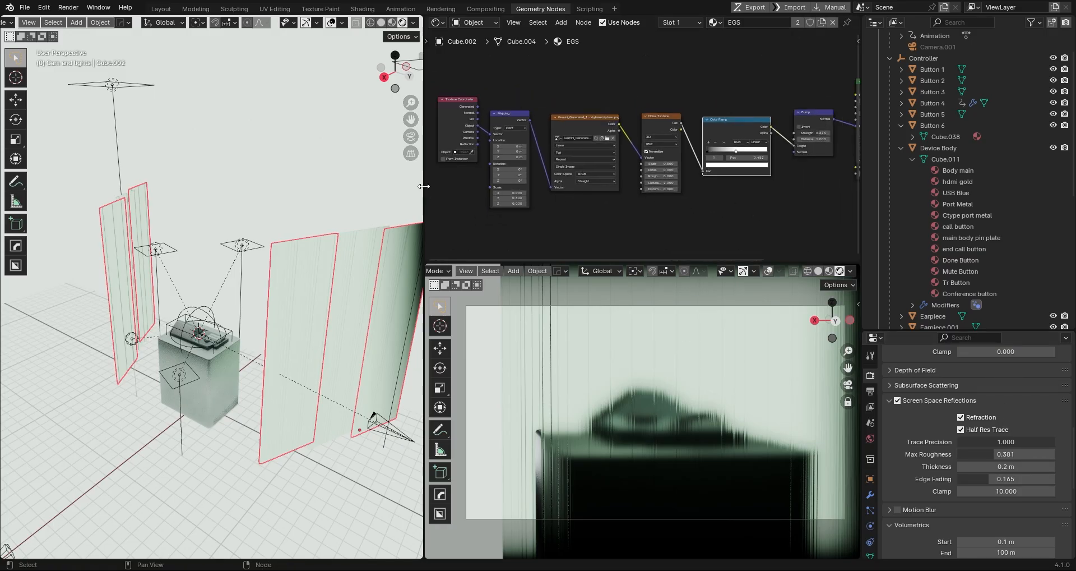
Widen the node editor and rendered viewport so the whole EGS node tree fits in view.
left_click_drag(424, 186, 117, 186)
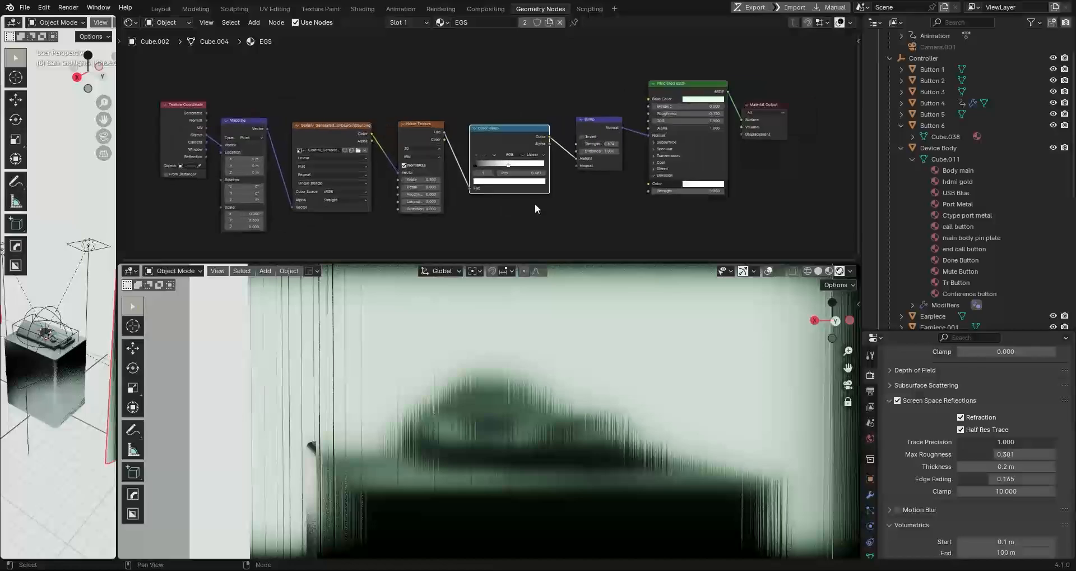
scroll(535, 204, "up", 1)
middle_click_drag(544, 205, 577, 199)
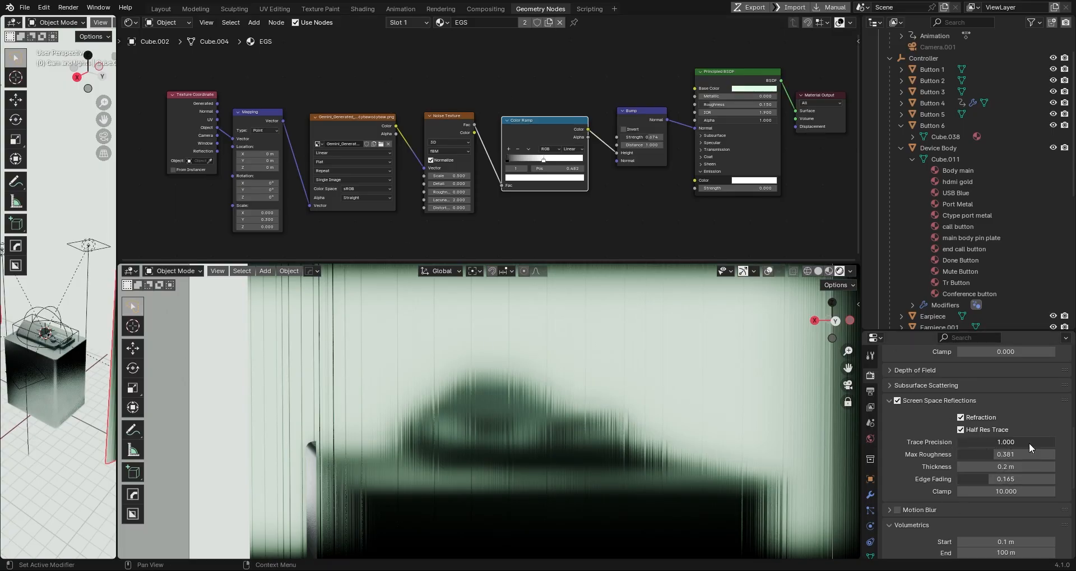
Look through the remaining render settings and Cube.002's texture, mesh data and object properties, including Viewport Display.
scroll(1037, 493, "down", 5)
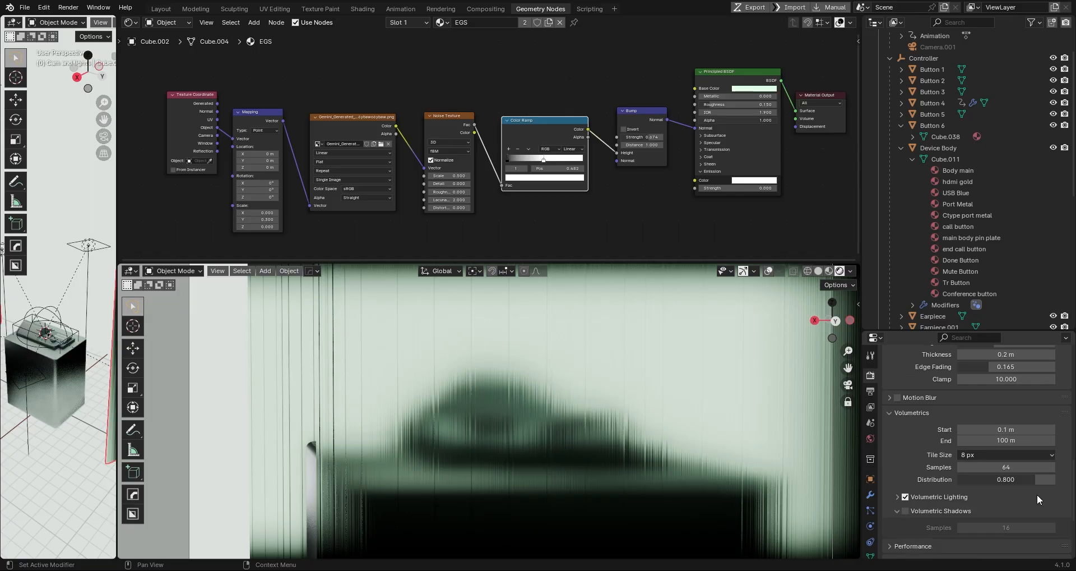
scroll(1036, 493, "down", 5)
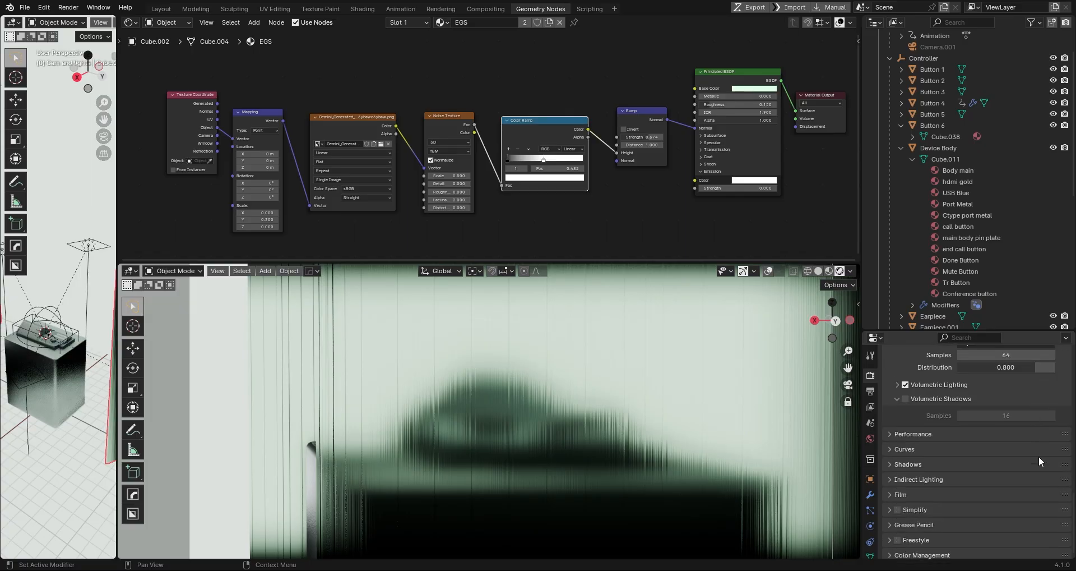
scroll(1038, 455, "up", 4)
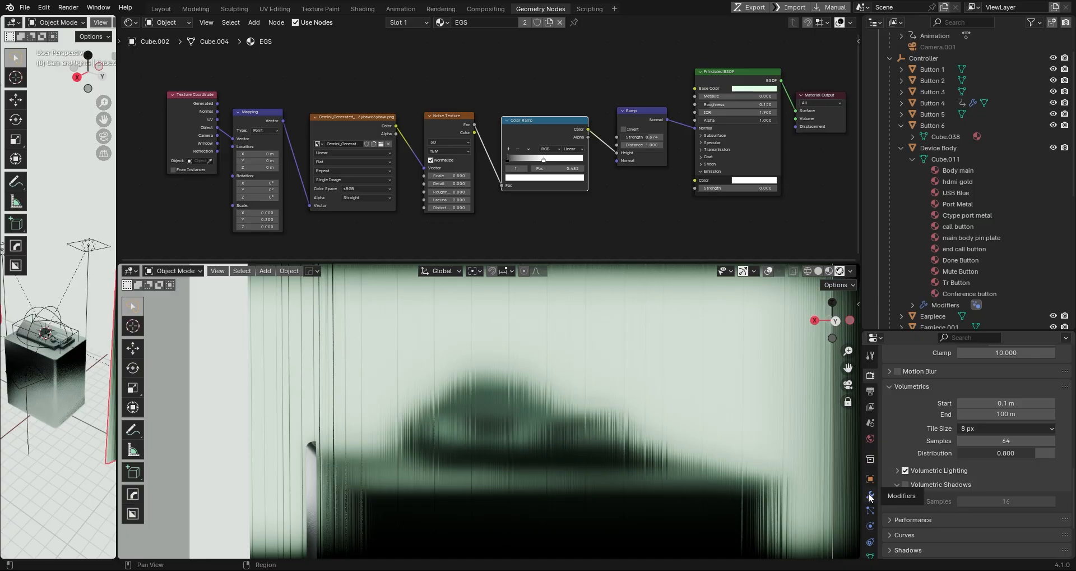
scroll(873, 485, "down", 2)
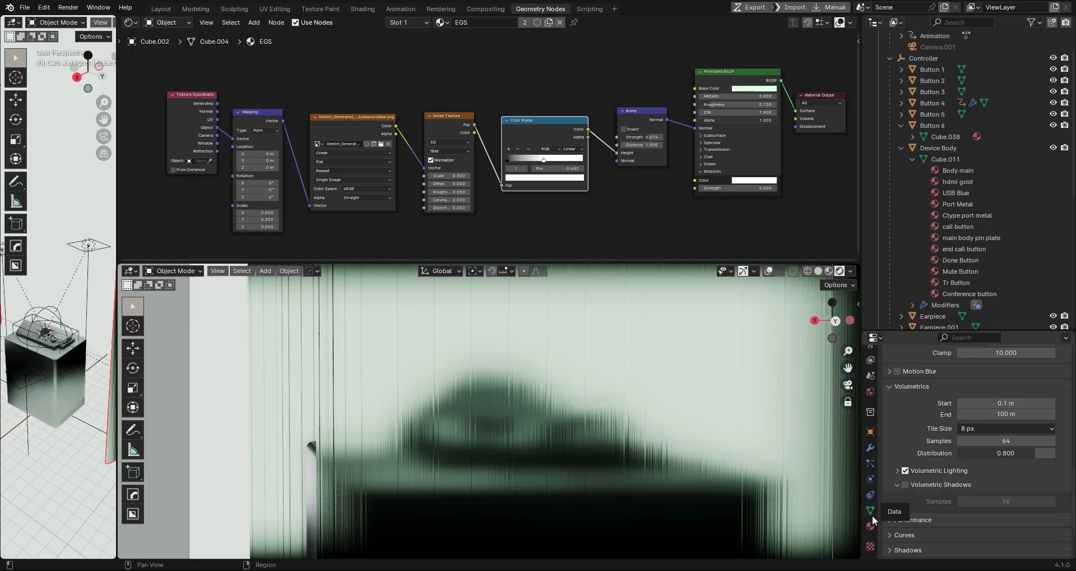
left_click(870, 541)
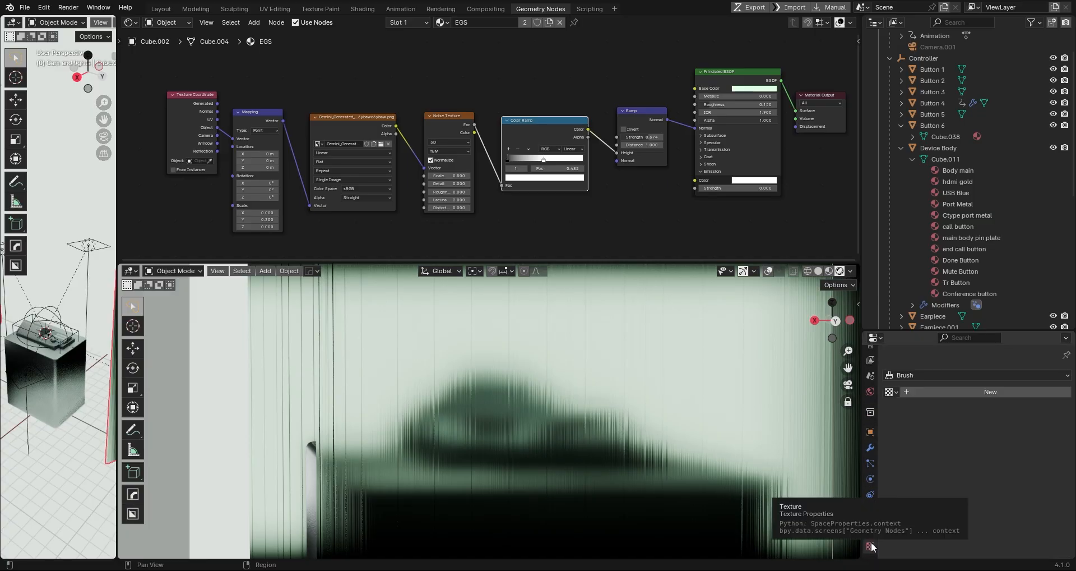
left_click(872, 528)
left_click(873, 508)
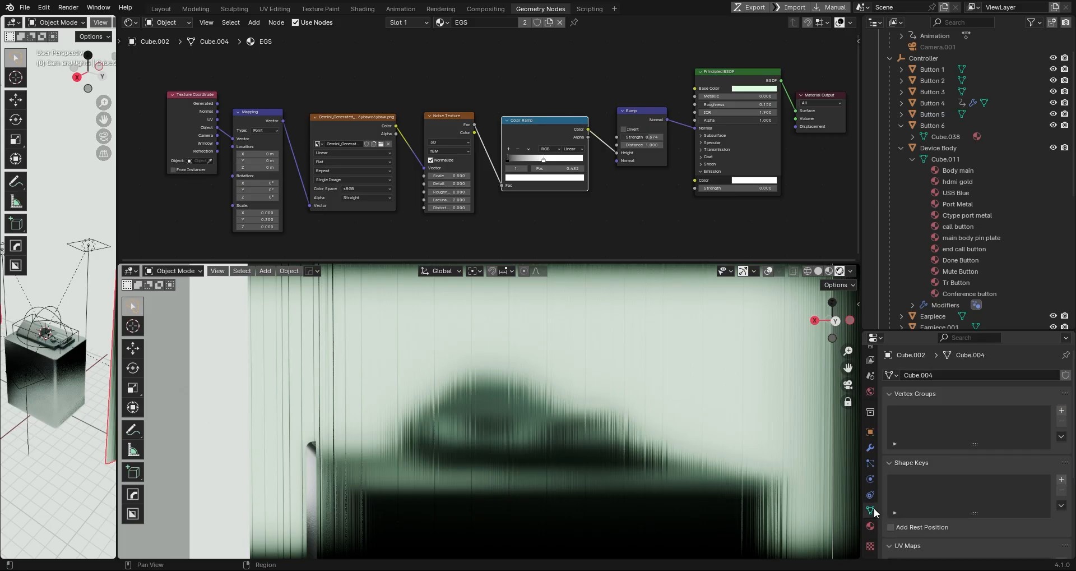
left_click(874, 496)
left_click(871, 431)
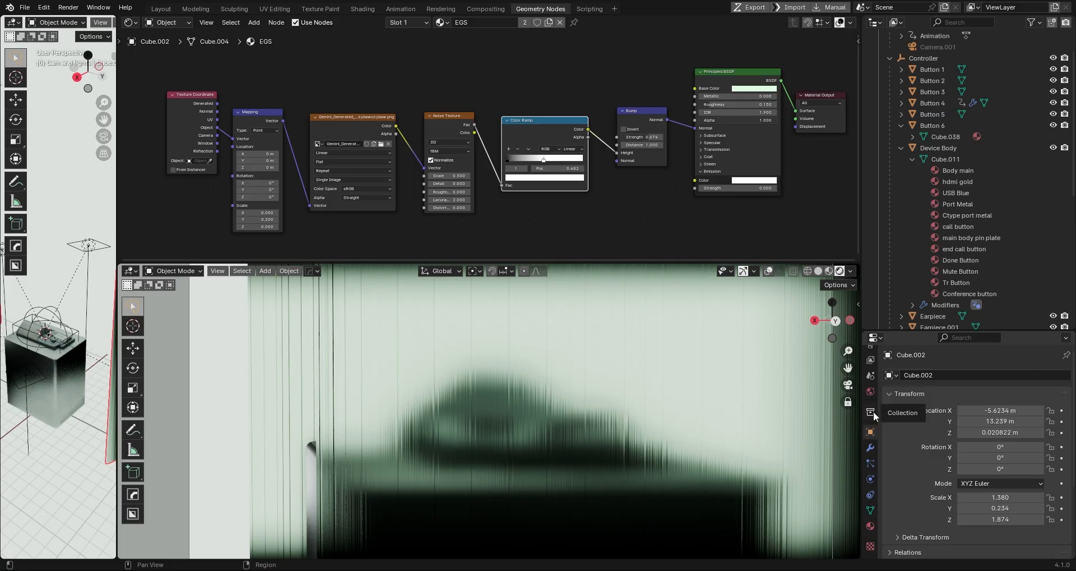
scroll(890, 486, "down", 5)
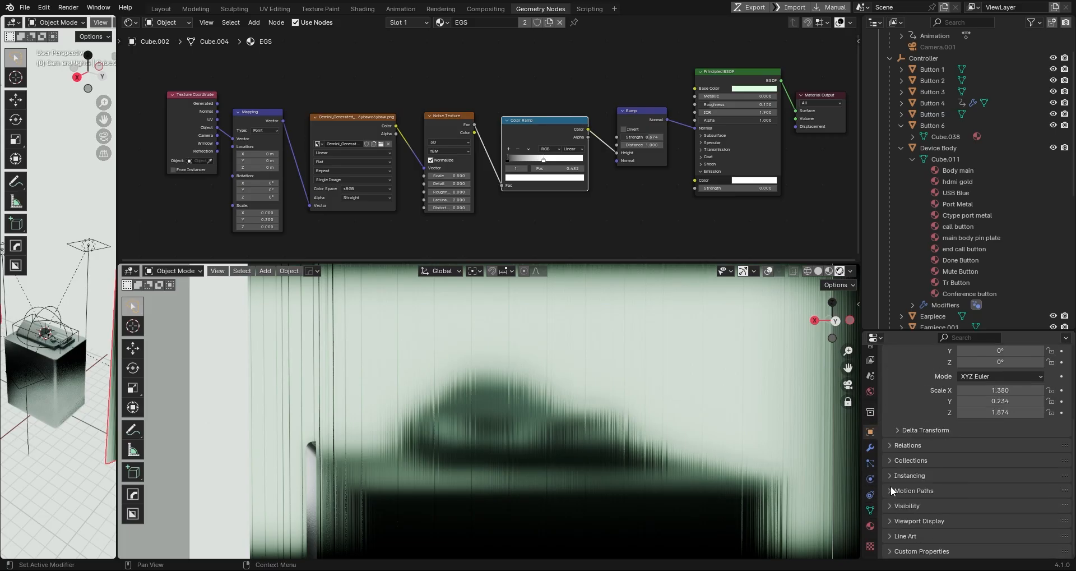
left_click(891, 521)
scroll(897, 503, "up", 5)
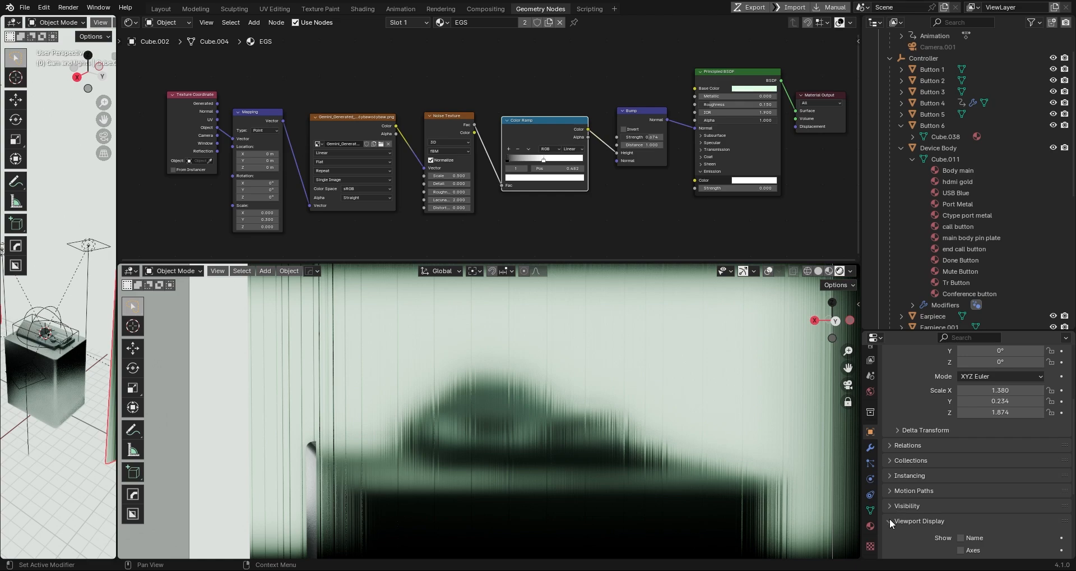
left_click(890, 519)
Look through the World settings, including Viewport Display, and the View Layer's data, light, effects and Cryptomatte passes.
left_click(870, 436)
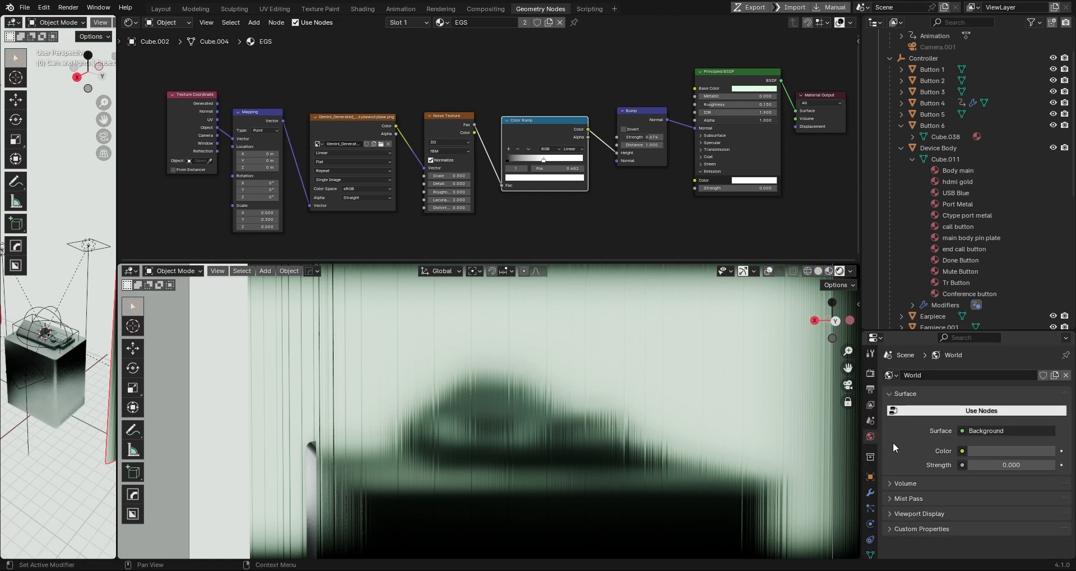
left_click(890, 514)
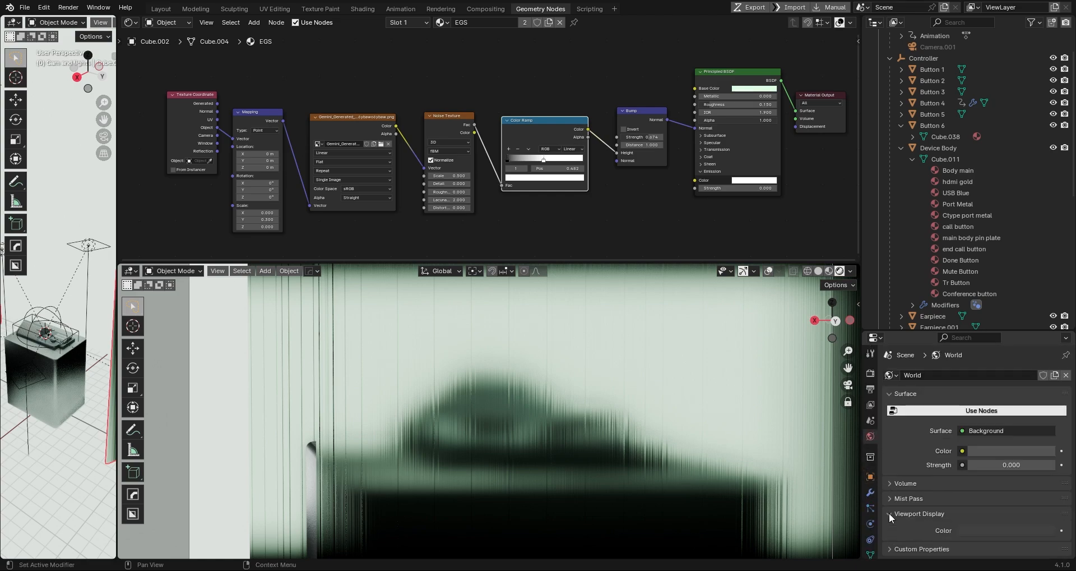
left_click(890, 511)
left_click(870, 406)
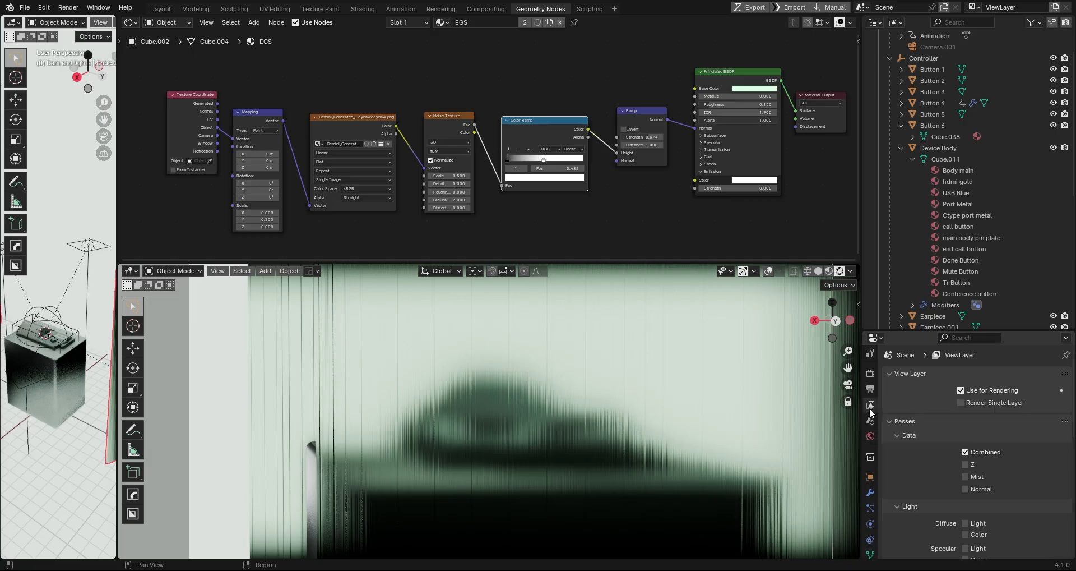
scroll(914, 477, "down", 8)
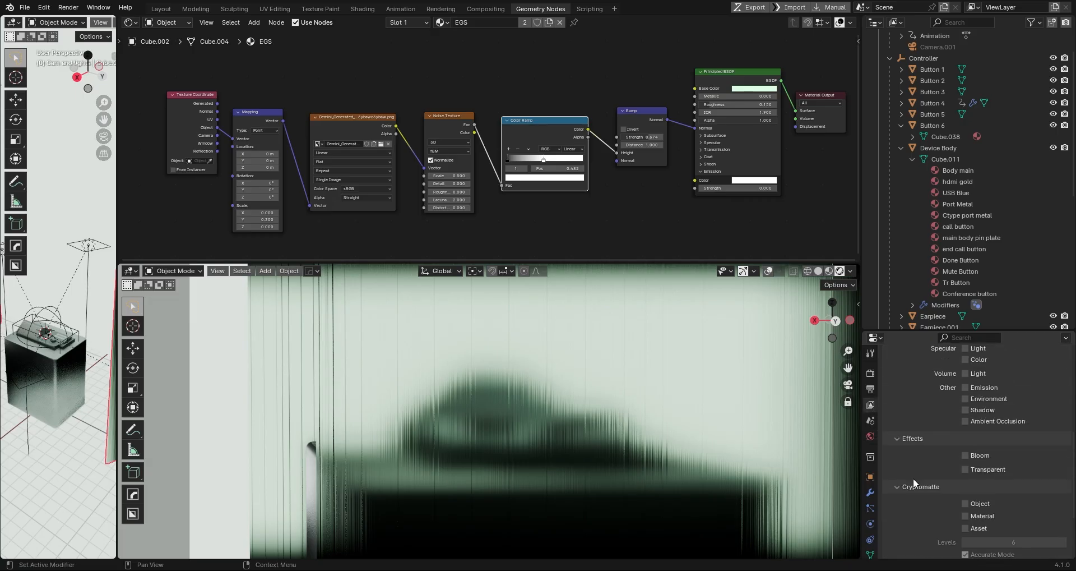
scroll(913, 478, "up", 6)
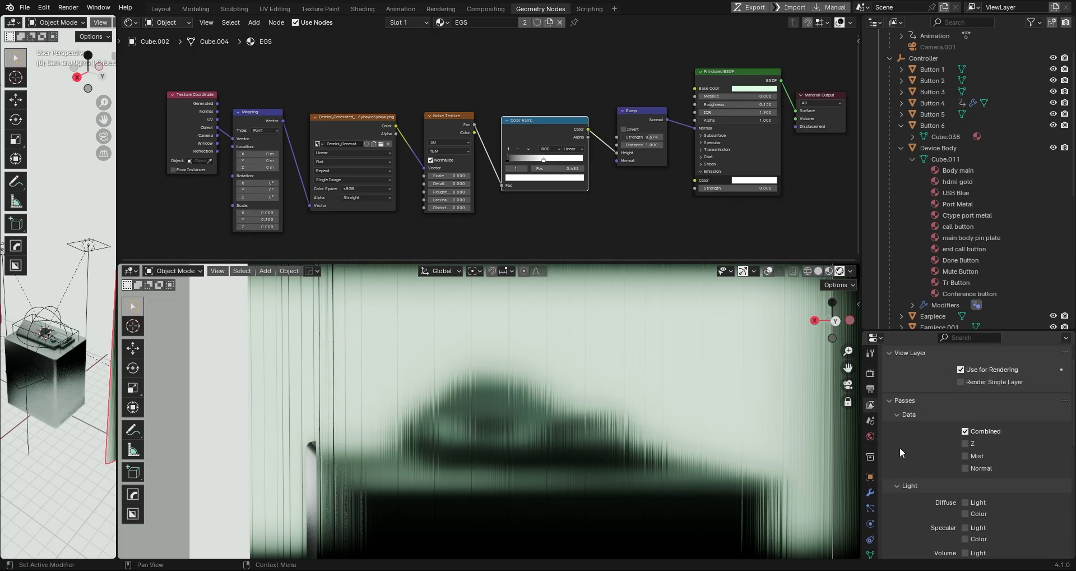
Examine the output settings, including Color Management, and the EEVEE render settings from Sampling down to Volumetrics.
left_click(870, 388)
scroll(900, 449, "down", 6)
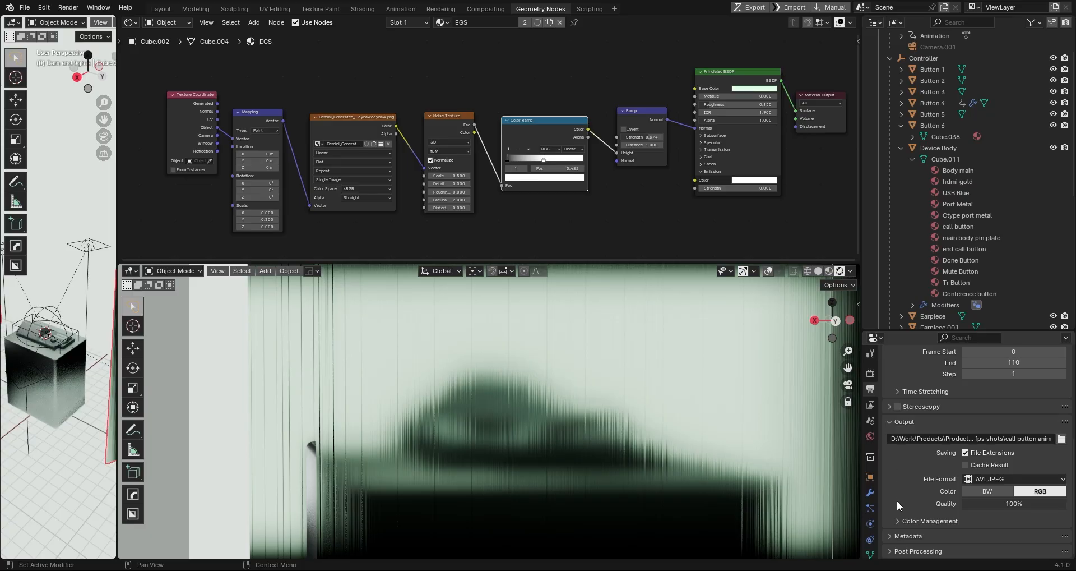
left_click(900, 520)
scroll(910, 498, "down", 4)
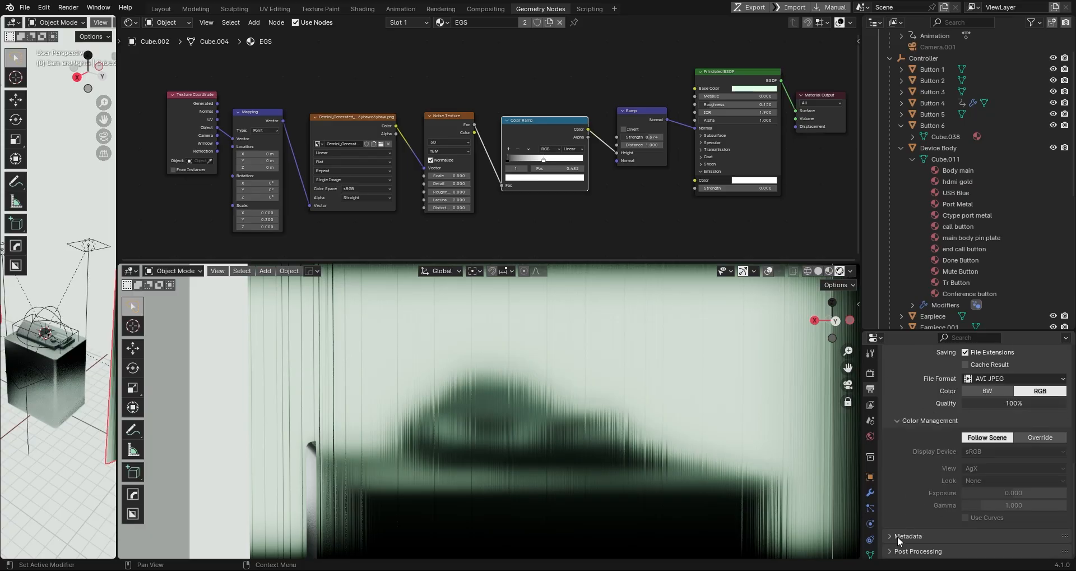
scroll(896, 536, "up", 6)
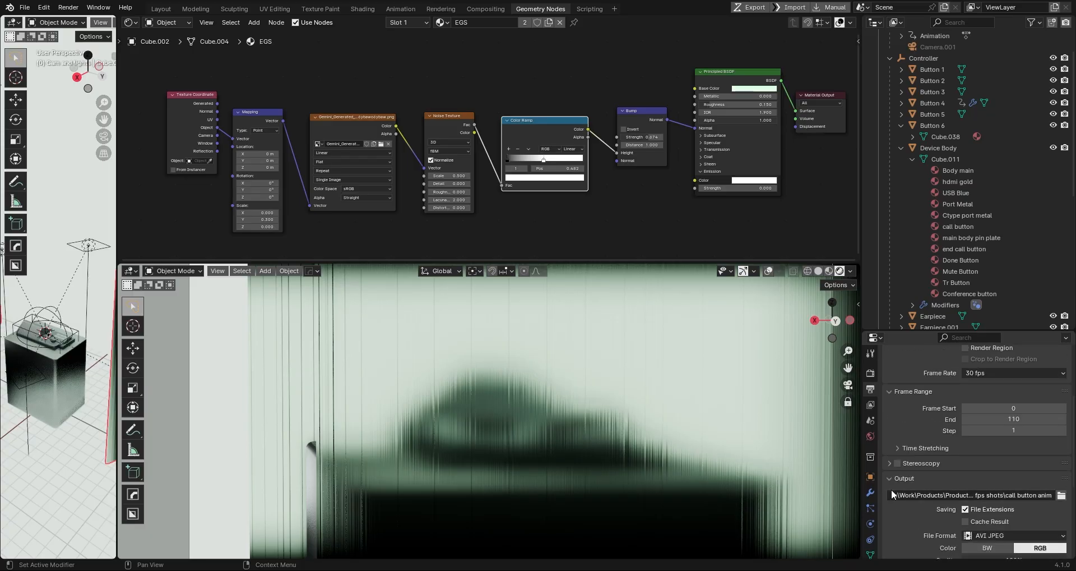
scroll(890, 477, "up", 4)
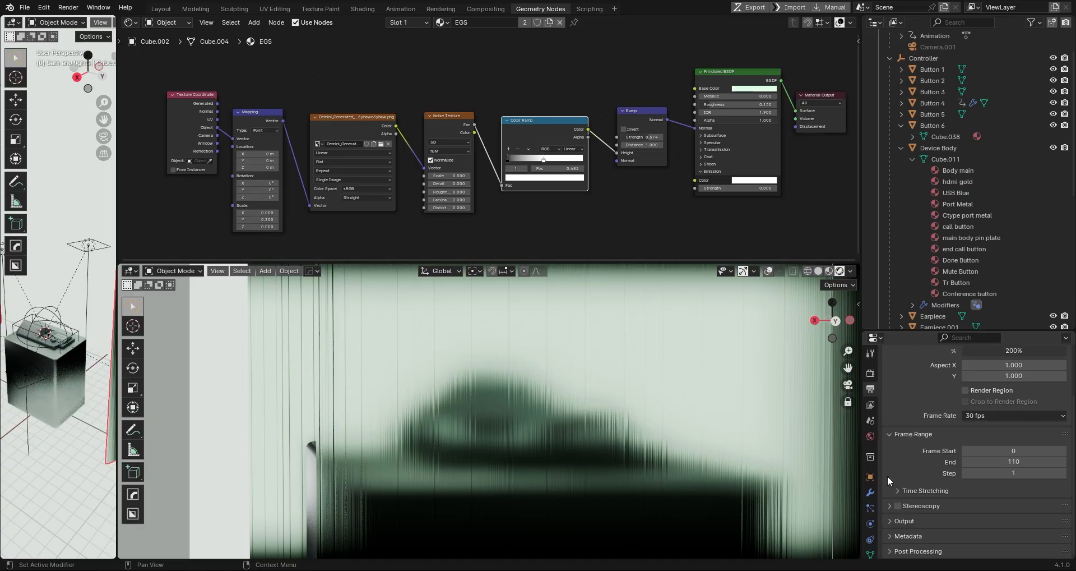
left_click(869, 374)
scroll(924, 450, "down", 11)
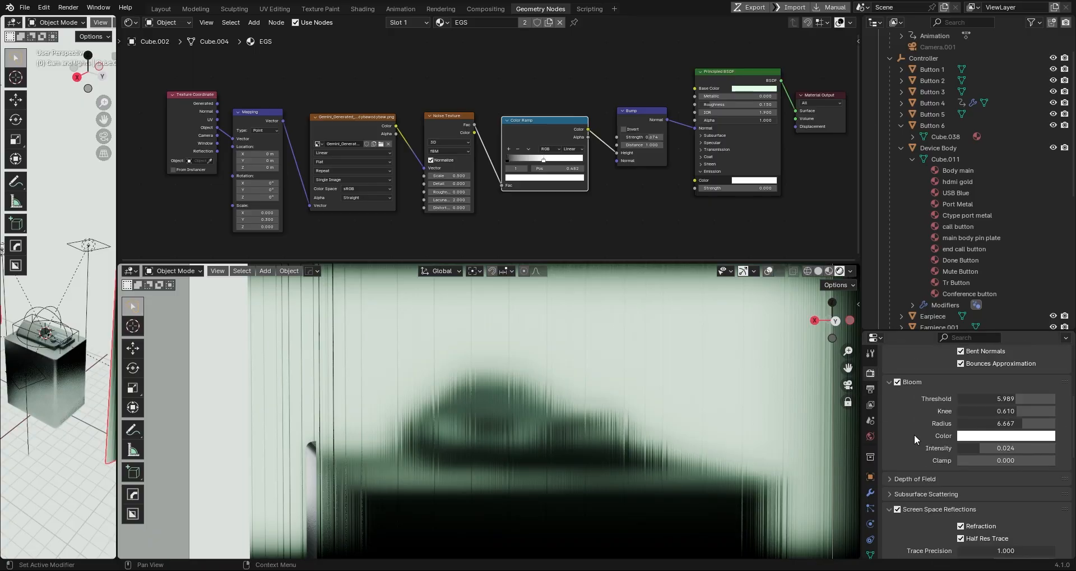
scroll(920, 465, "up", 10)
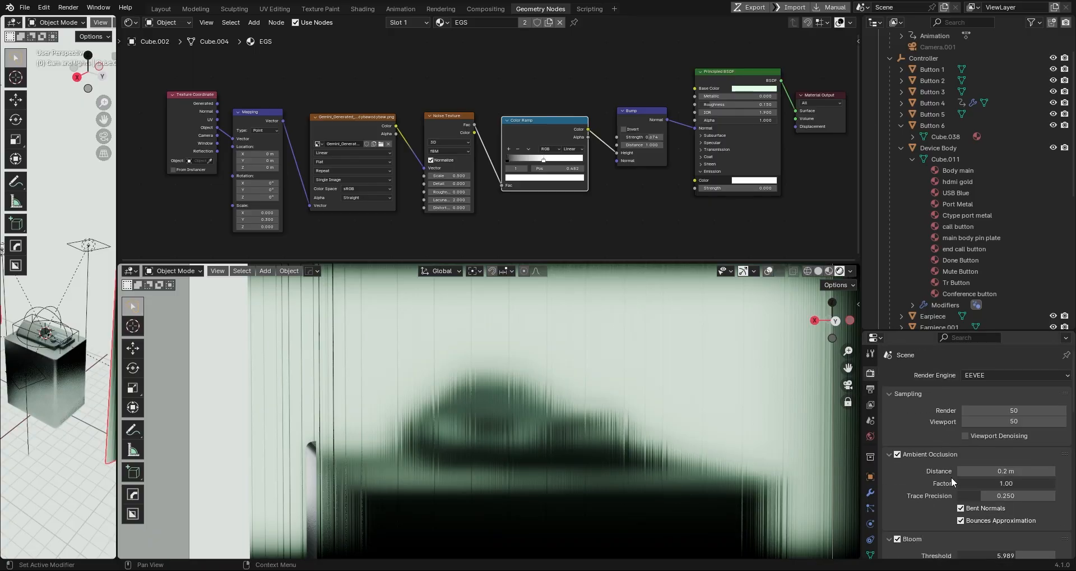
scroll(947, 476, "down", 12)
scroll(939, 487, "down", 2)
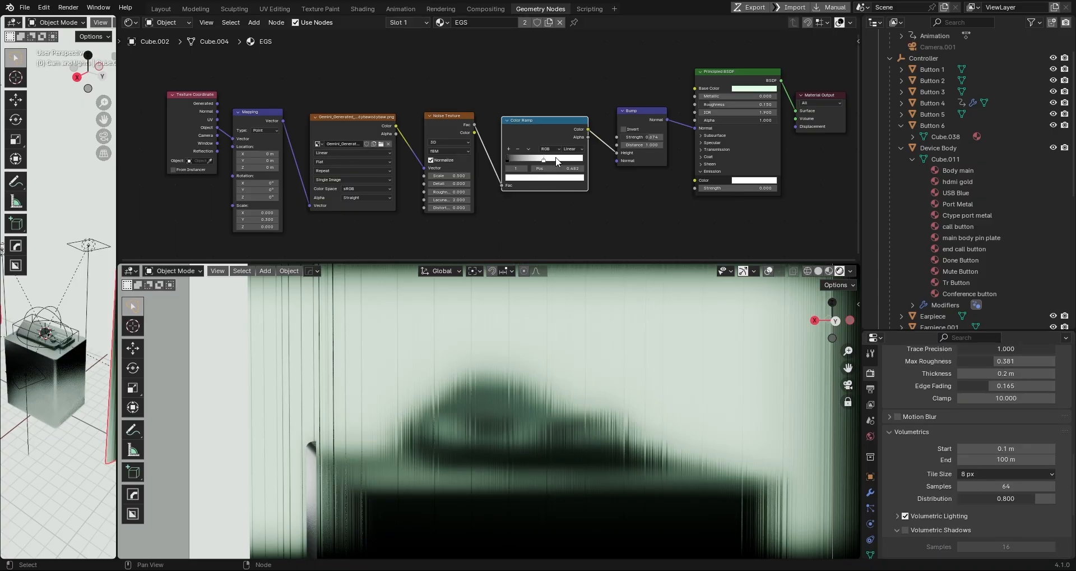
Try shifting the Color Ramp's white stop slightly and changing the volumetric Distribution, undoing both changes.
mouse_move(544, 159)
left_mouse_down()
mouse_move(559, 159)
mouse_move(532, 159)
mouse_move(545, 159)
left_mouse_up()
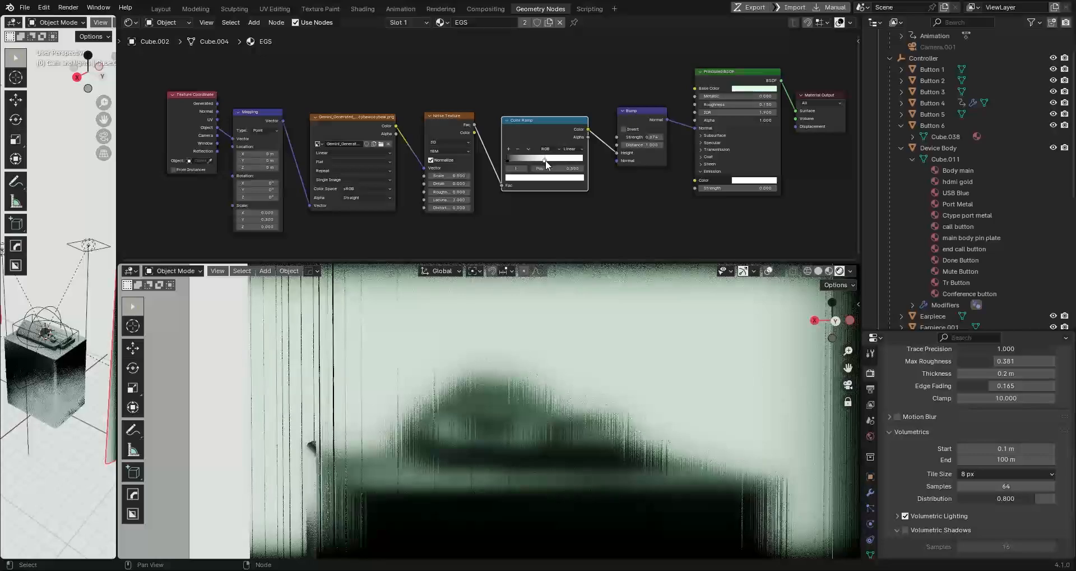
key("ctrl+z")
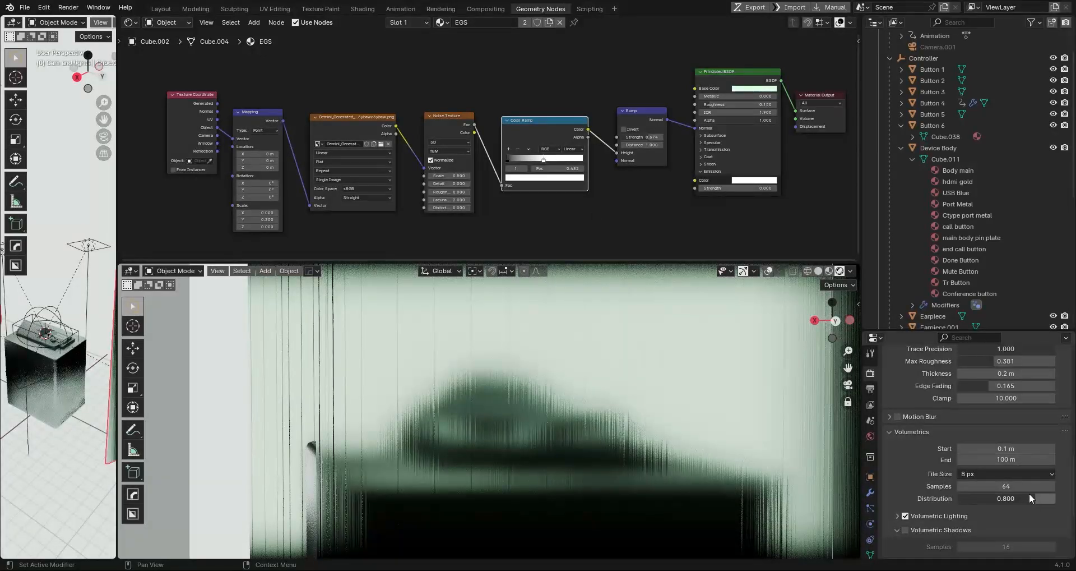
left_click_drag(1035, 498, 993, 487)
key("ctrl+z")
key("ctrl+z")
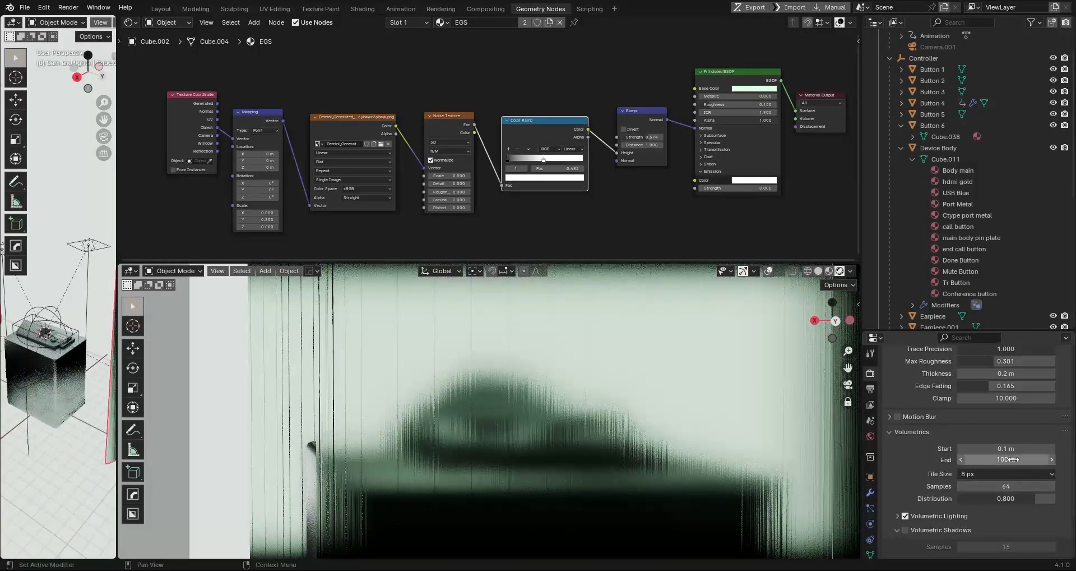
Switch Volumetric Shadows on and back off to compare its effect on the glass.
scroll(928, 464, "down", 1)
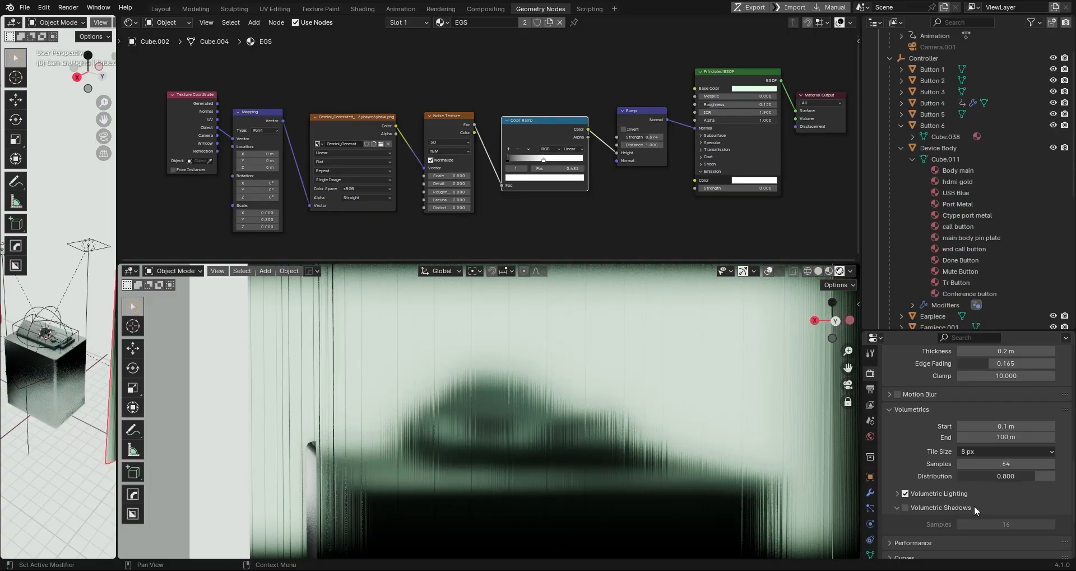
left_click(943, 507)
left_click(906, 508)
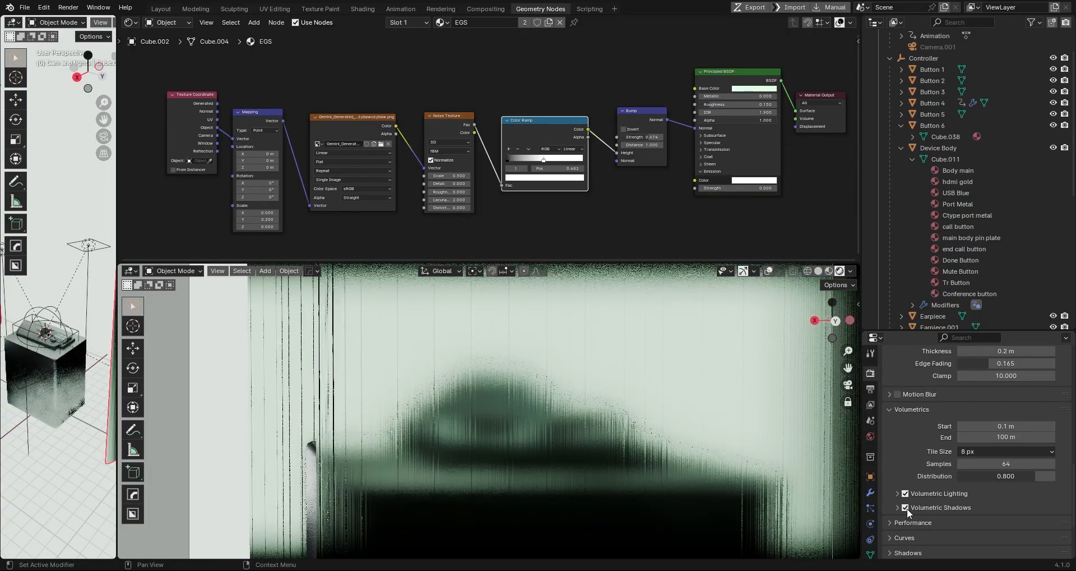
left_click(898, 508)
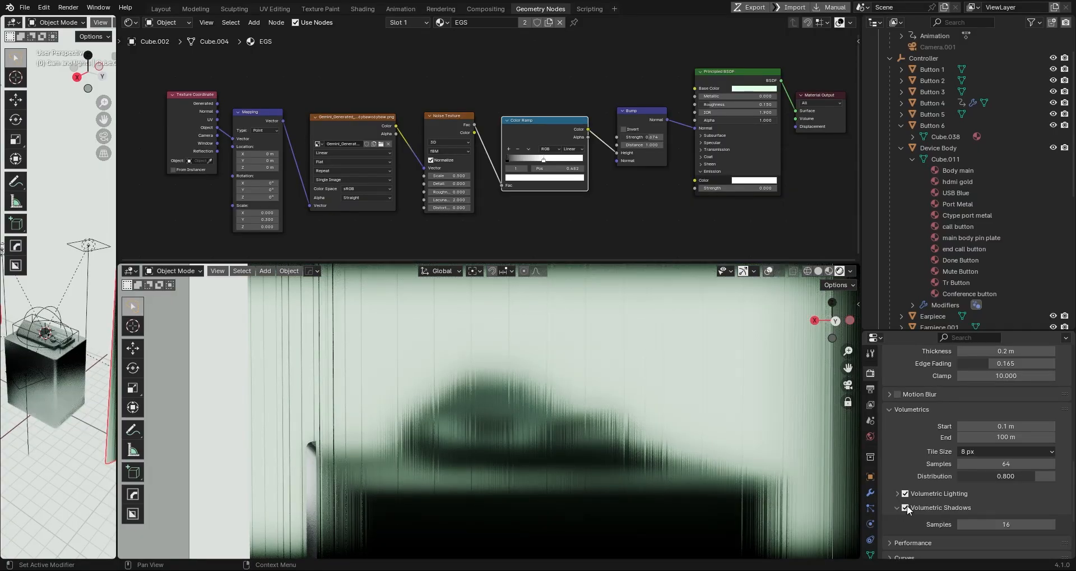
left_click(906, 508)
Try Edge Fading values of 0.000 and 0.143 and a different Max Roughness for Screen Space Reflections, restoring the original values.
scroll(953, 408, "up", 2)
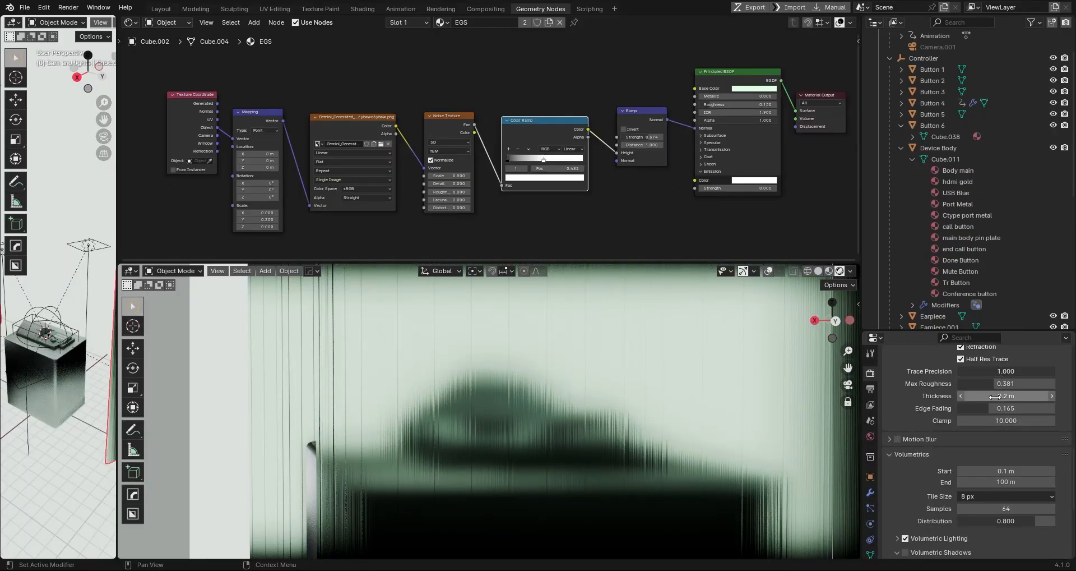
left_click_drag(988, 409, 958, 409)
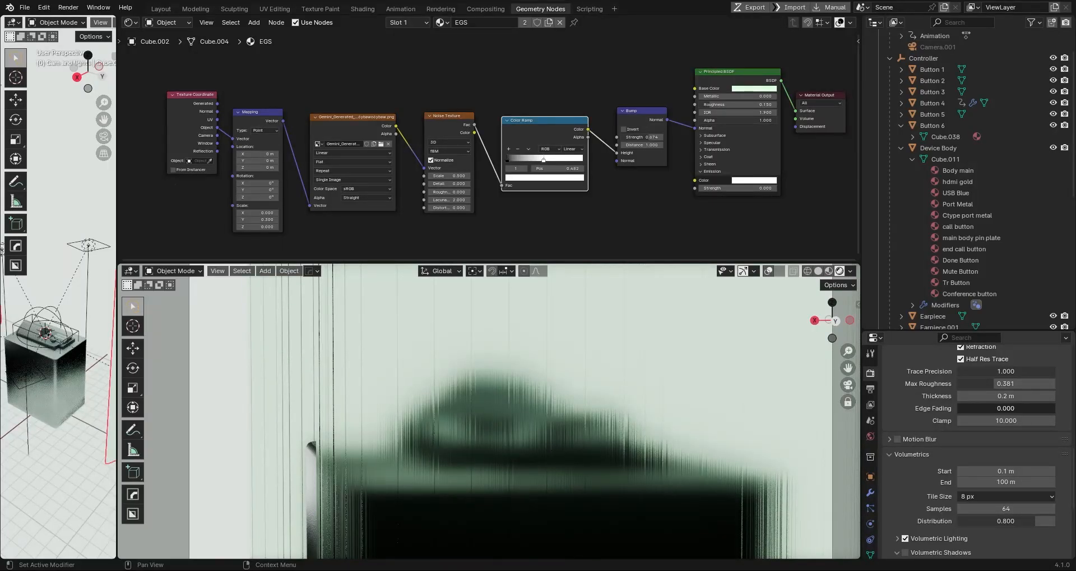
left_click_drag(959, 409, 879, 409)
key("ctrl+z")
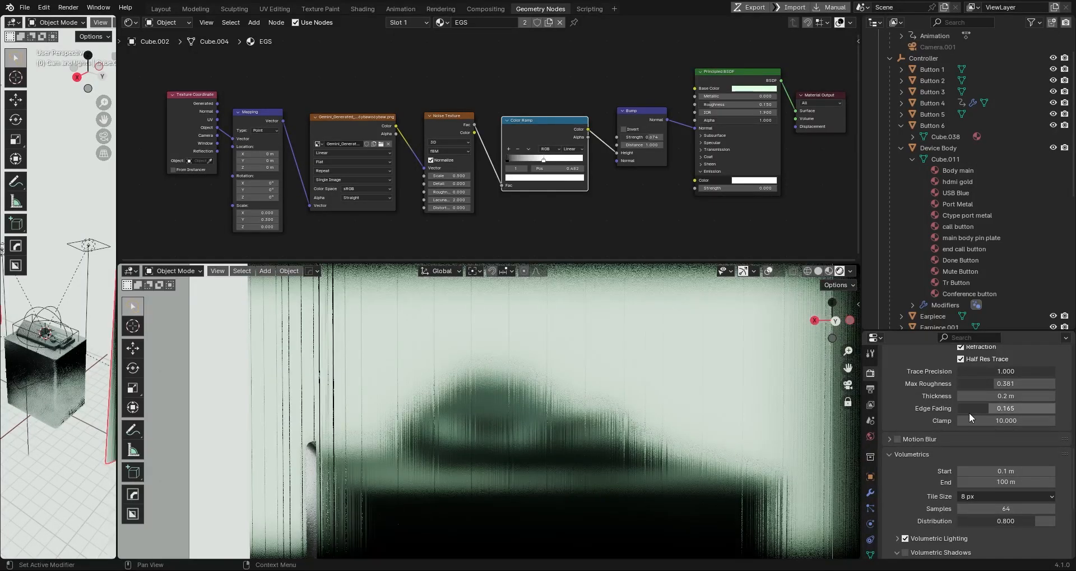
mouse_move(984, 406)
left_mouse_down()
mouse_move(927, 406)
mouse_move(1060, 405)
mouse_move(948, 405)
mouse_move(974, 406)
left_mouse_up()
middle_click_drag(560, 443, 586, 440)
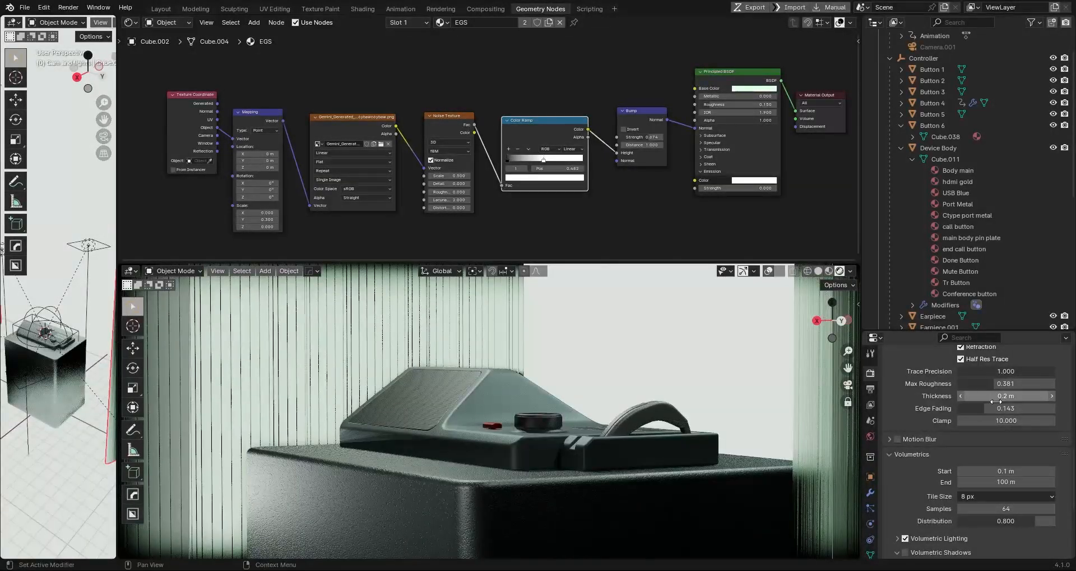
left_click_drag(989, 408, 995, 408)
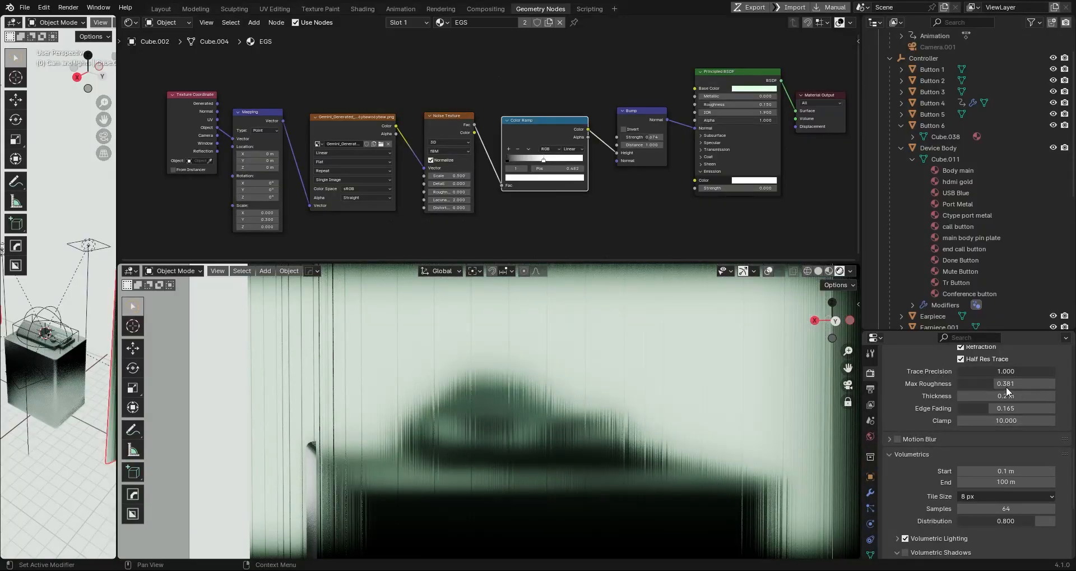
mouse_move(1006, 383)
left_mouse_down()
mouse_move(992, 384)
mouse_move(1016, 383)
mouse_move(962, 371)
mouse_move(1056, 370)
left_mouse_up()
Check the Subsurface Scattering settings and collapse the Subsurface Scattering, Screen Space Reflections and Volumetrics sections.
scroll(943, 406, "up", 2)
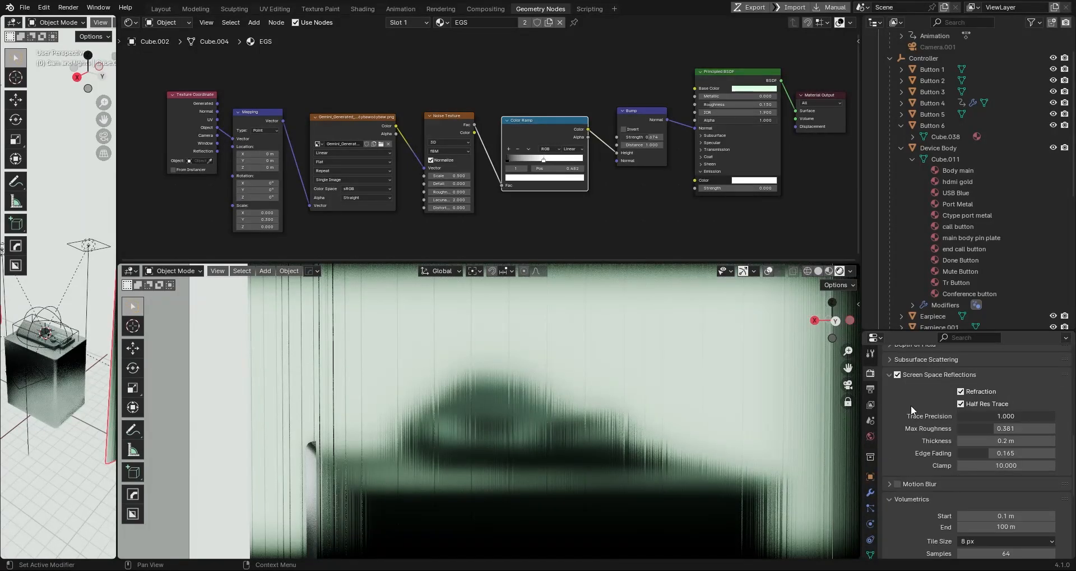
left_click(890, 359)
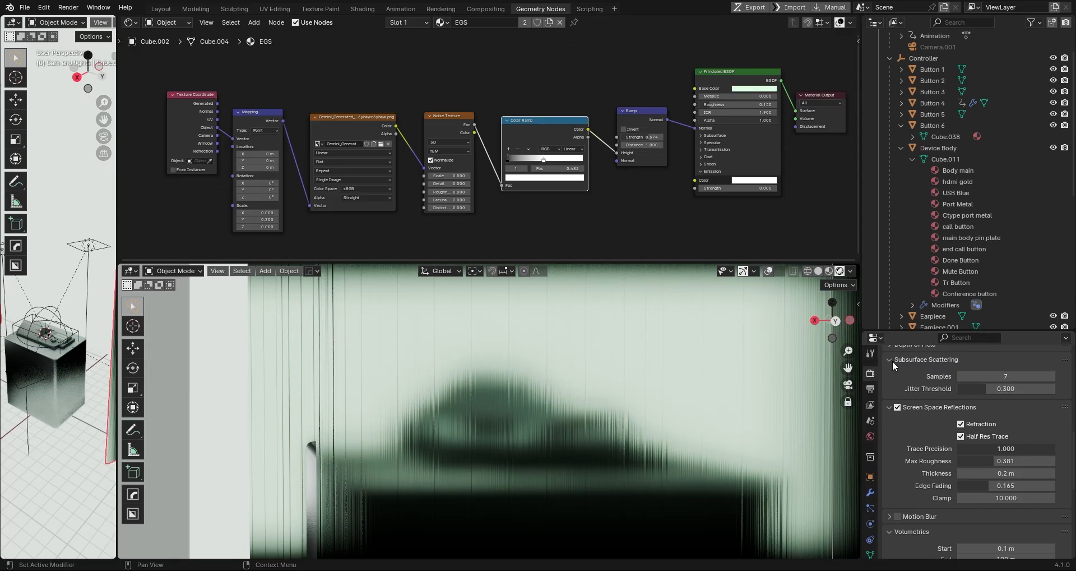
left_click(893, 361)
left_click(889, 371)
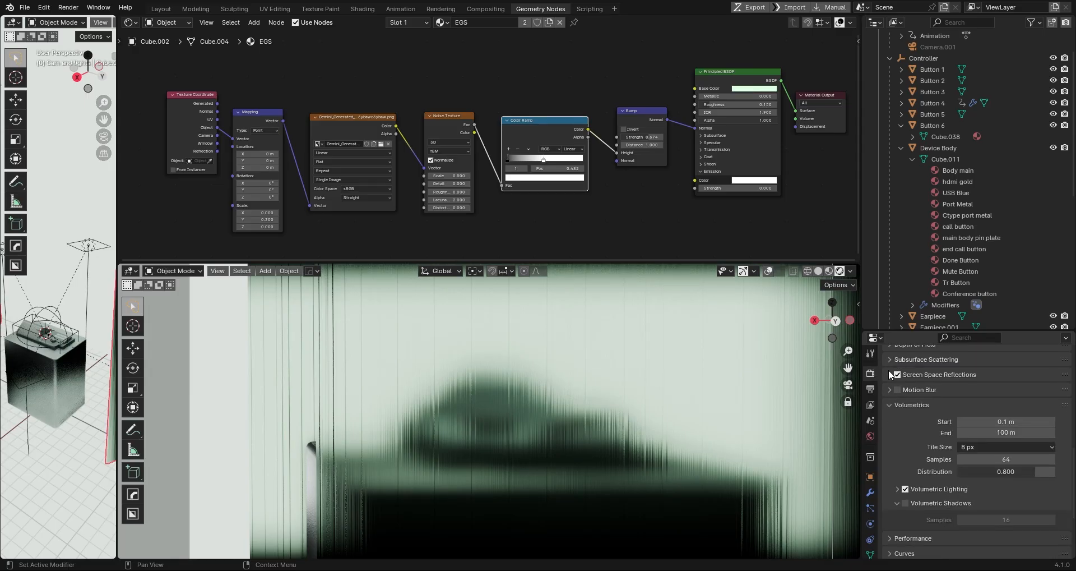
left_click(895, 403)
Try a different Y scale in the Mapping node and a Principled BSDF Roughness of about 0.25 on the glass.
middle_click_drag(455, 421, 483, 422)
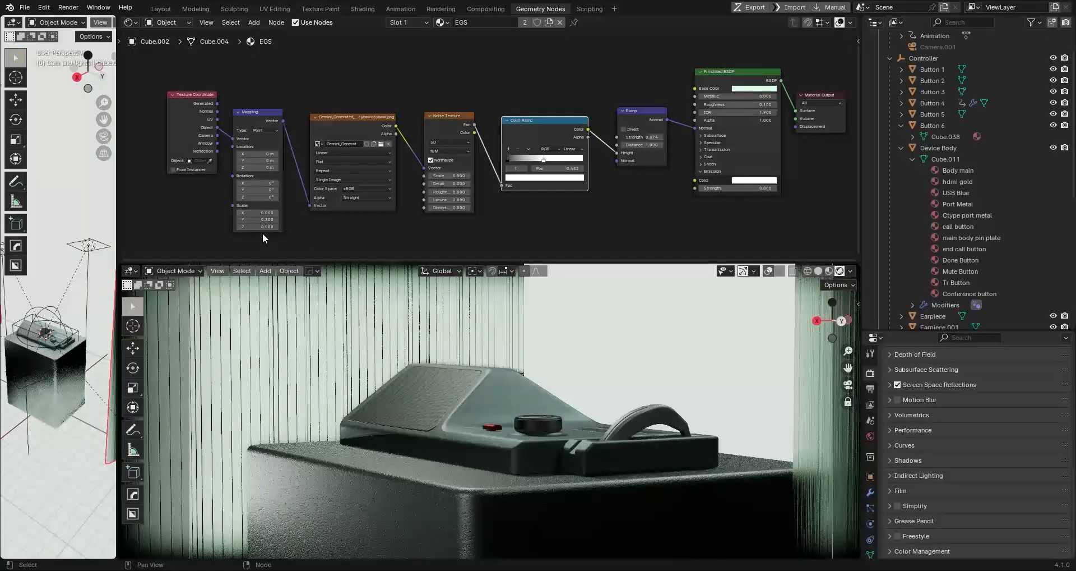
left_click_drag(258, 219, 226, 213)
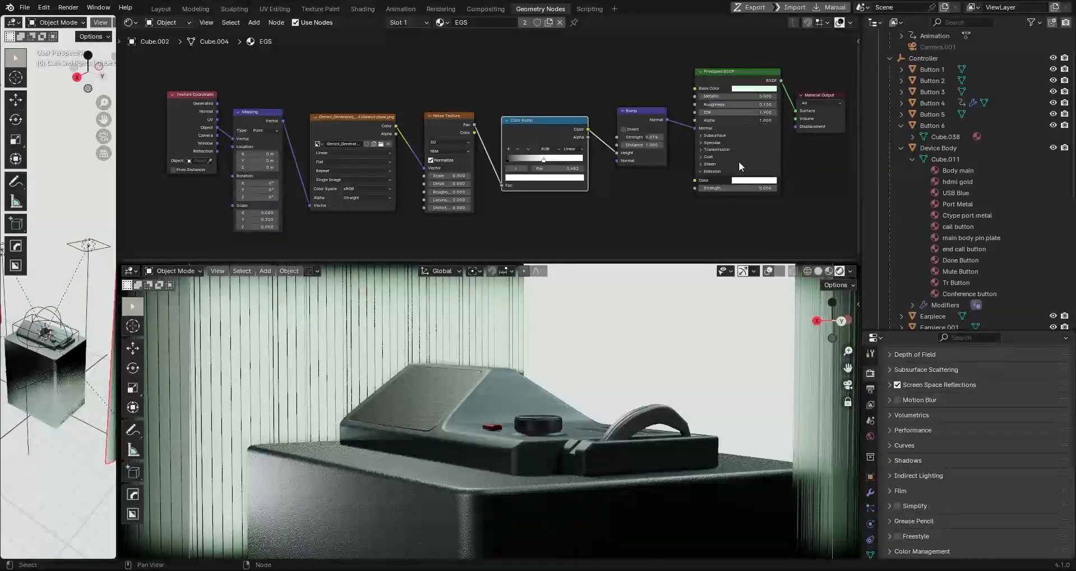
left_click_drag(725, 102, 749, 104)
mouse_move(633, 429)
middle_mouse_down()
mouse_move(579, 433)
mouse_move(587, 431)
middle_mouse_up()
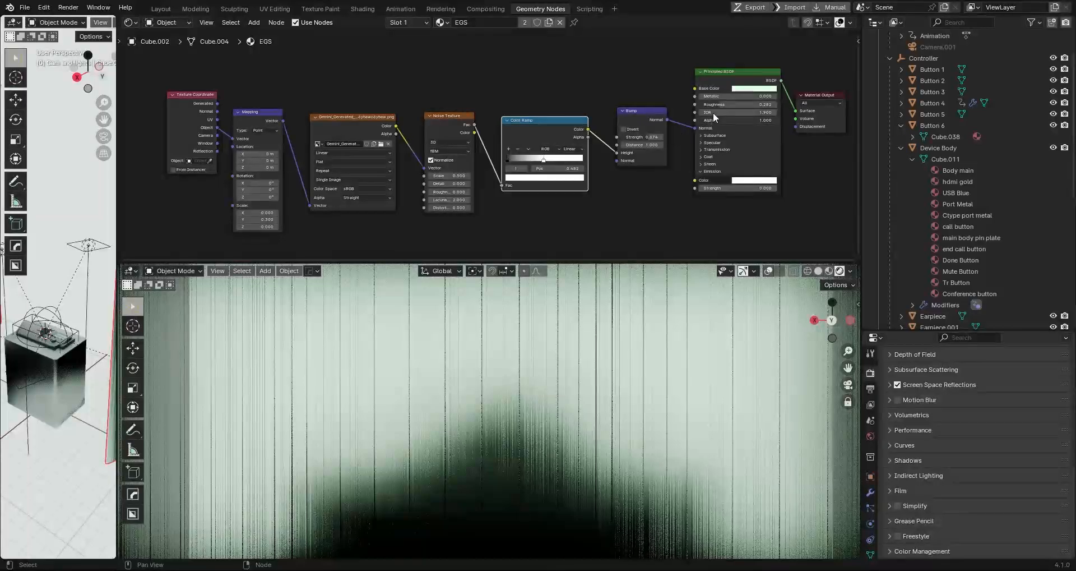
Lower the glass's Roughness to 0.100 and test higher Metallic and IOR values, returning those to 0.000 and 1.900.
mouse_move(740, 105)
left_mouse_down()
mouse_move(721, 95)
mouse_move(745, 95)
left_mouse_up()
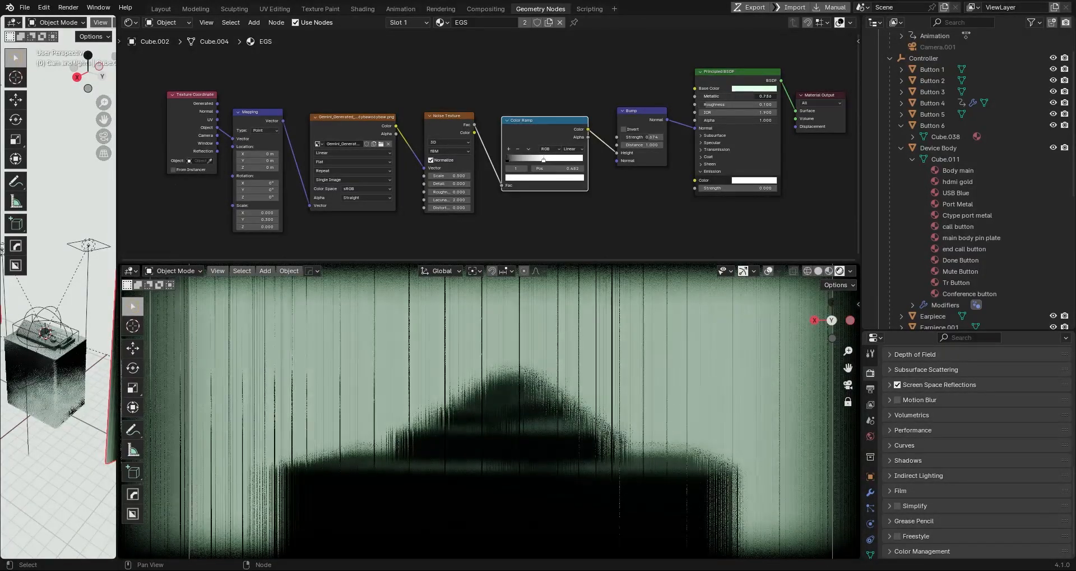
left_click_drag(756, 96, 714, 113)
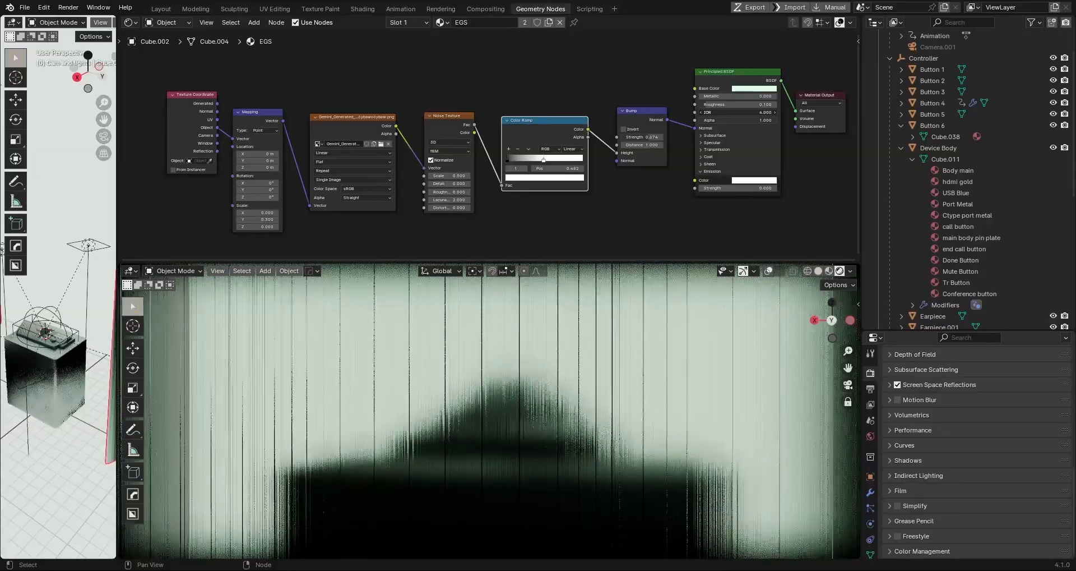
left_click_drag(728, 112, 701, 119)
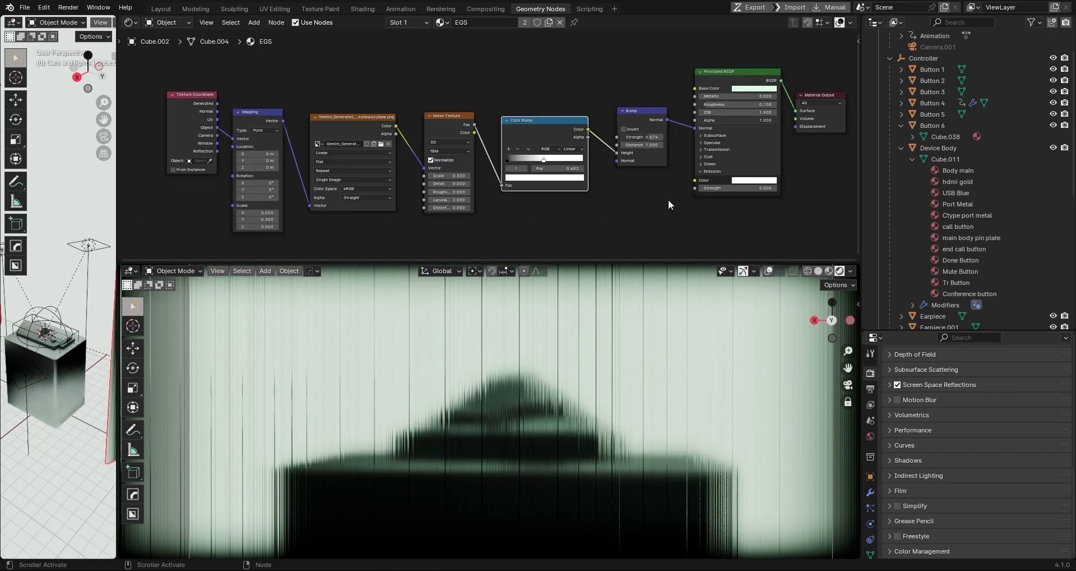
Enlarge the rendered viewport by raising its border with the node editor.
left_click_drag(654, 260, 663, 220)
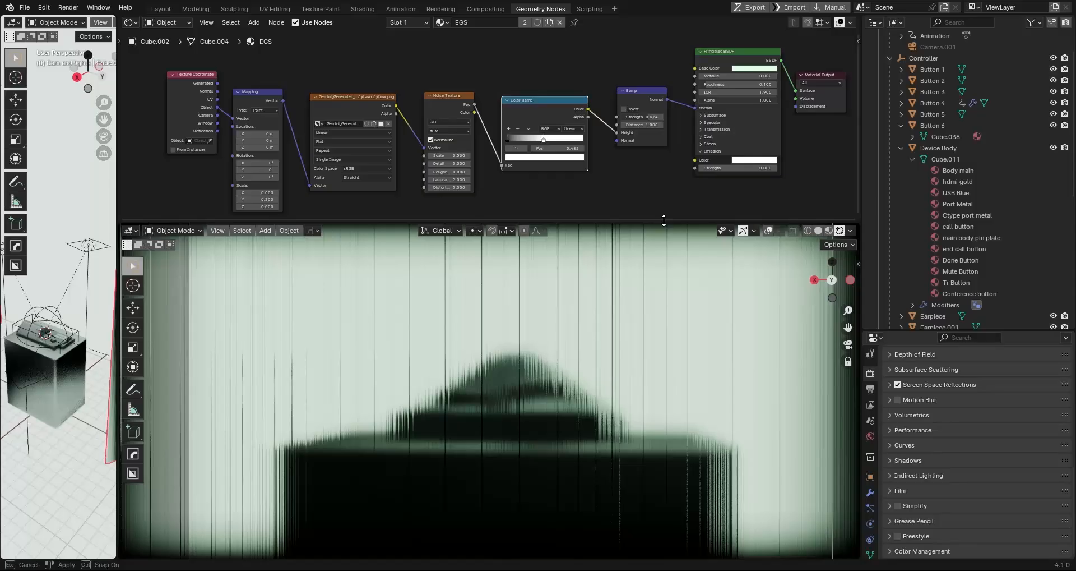
left_click_drag(664, 219, 664, 220)
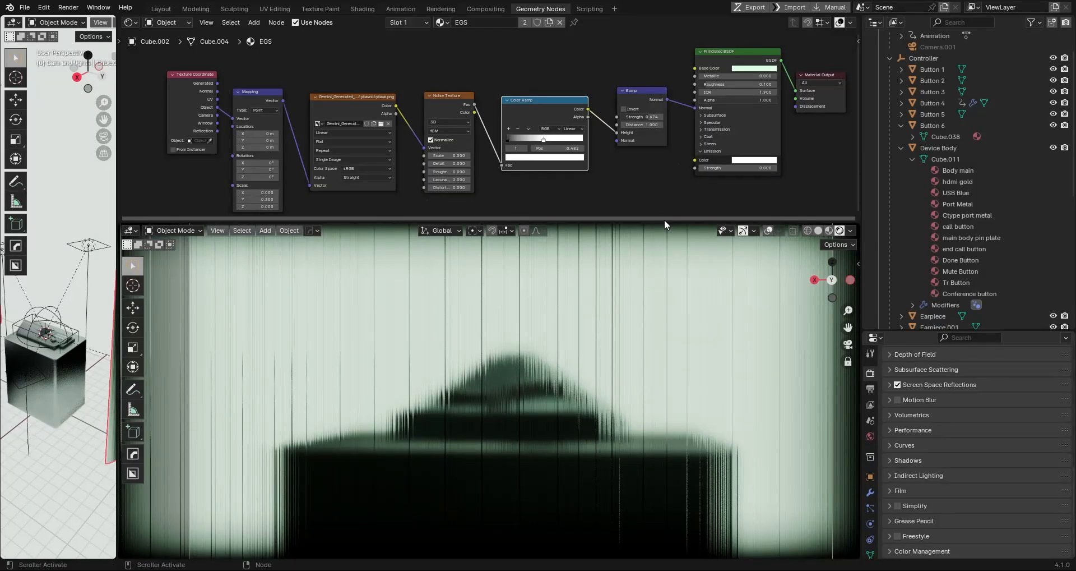